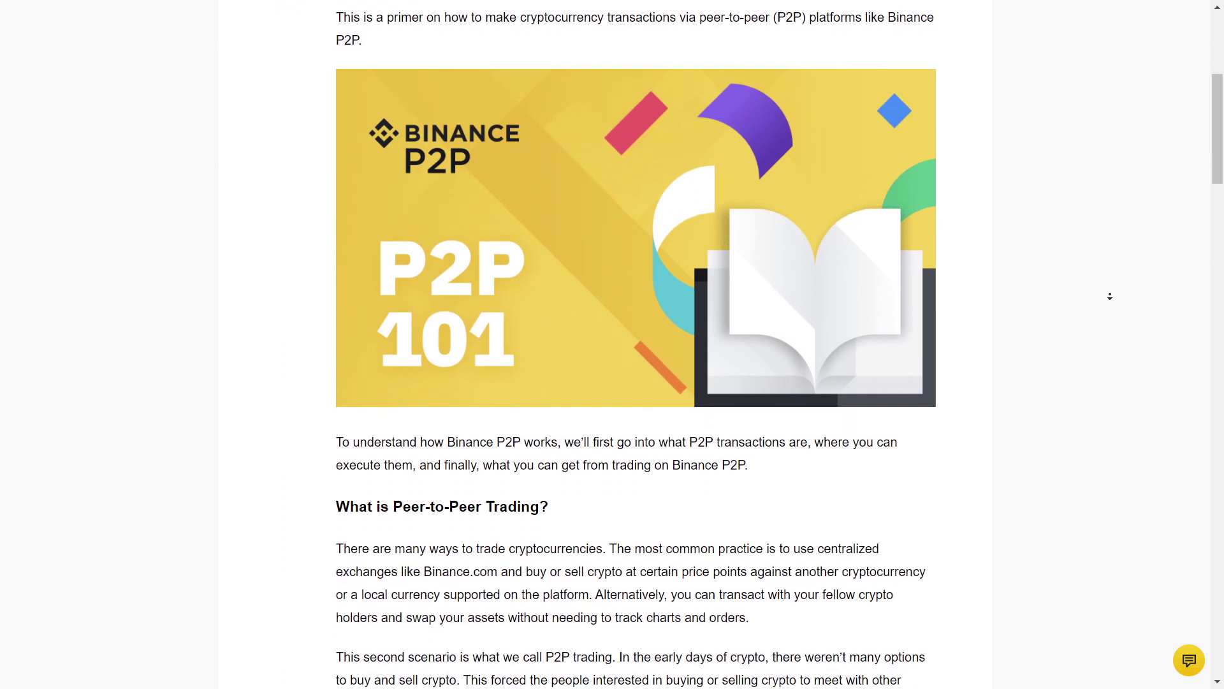
Step: Scroll through the Binance Academy P2P 101 article, then open the Binance sign-up page
scroll(1110, 296, "down", 4)
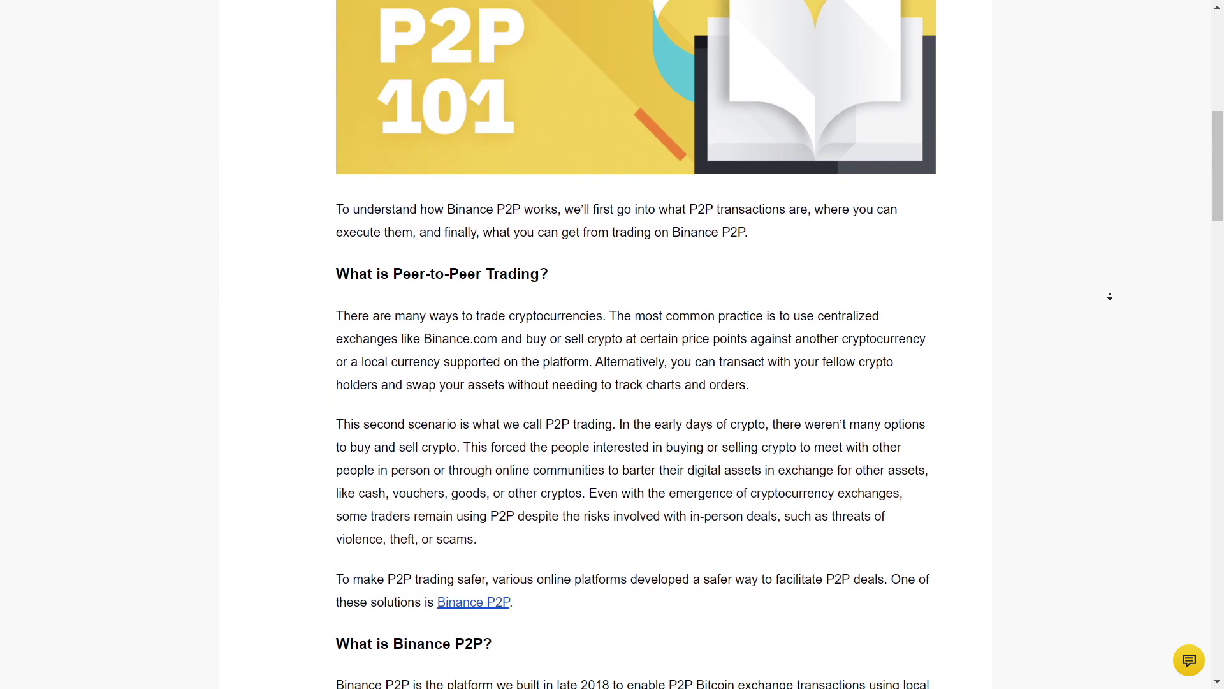
scroll(1110, 296, "down", 10)
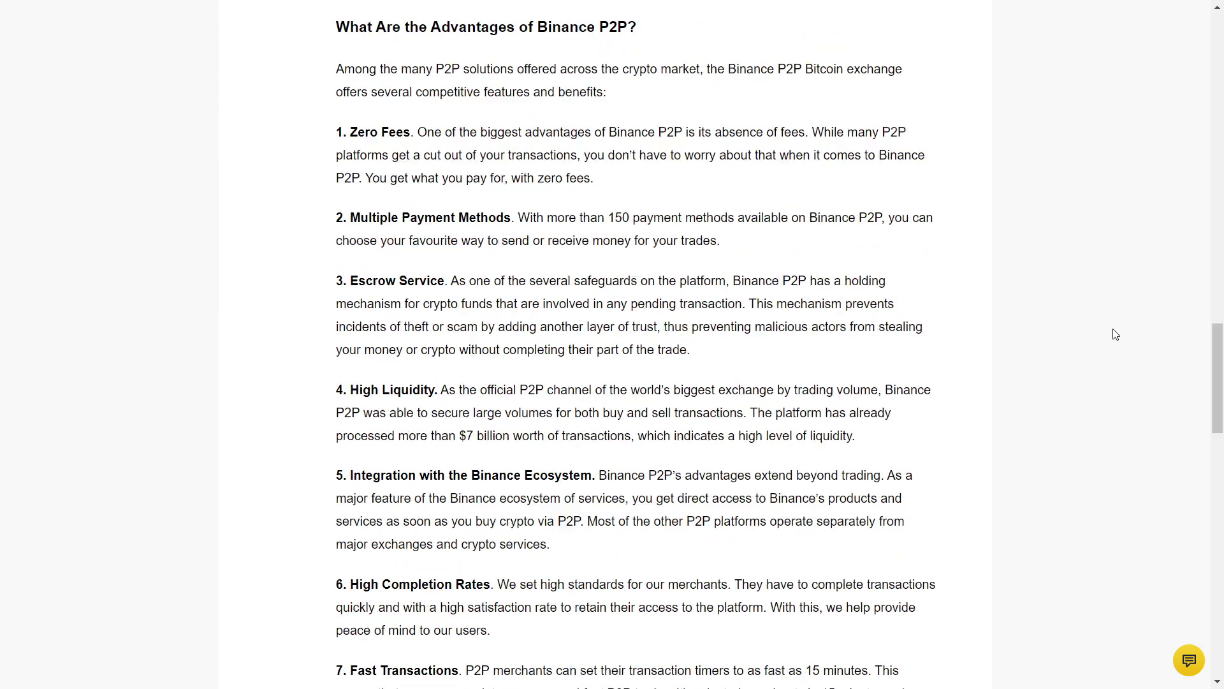
middle_click(1115, 334)
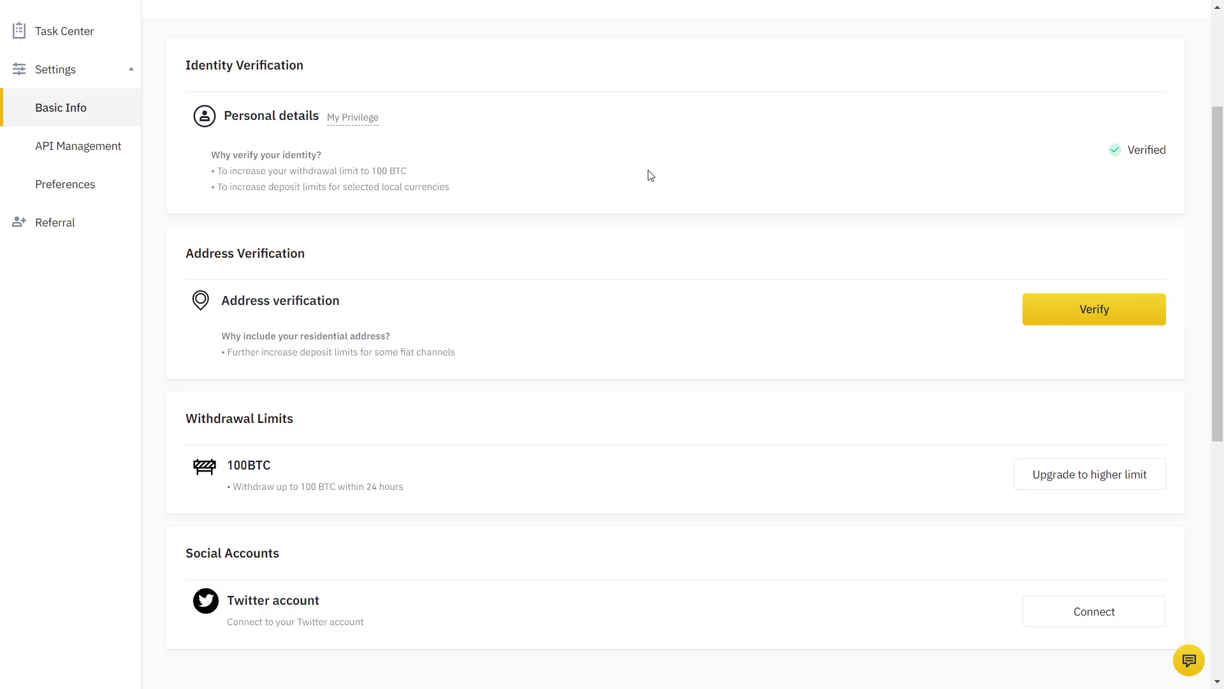
Step: Change the Buy Crypto payment currency from GBP to EUR and go to P2P Trading
left_click_drag(180, 70, 344, 71)
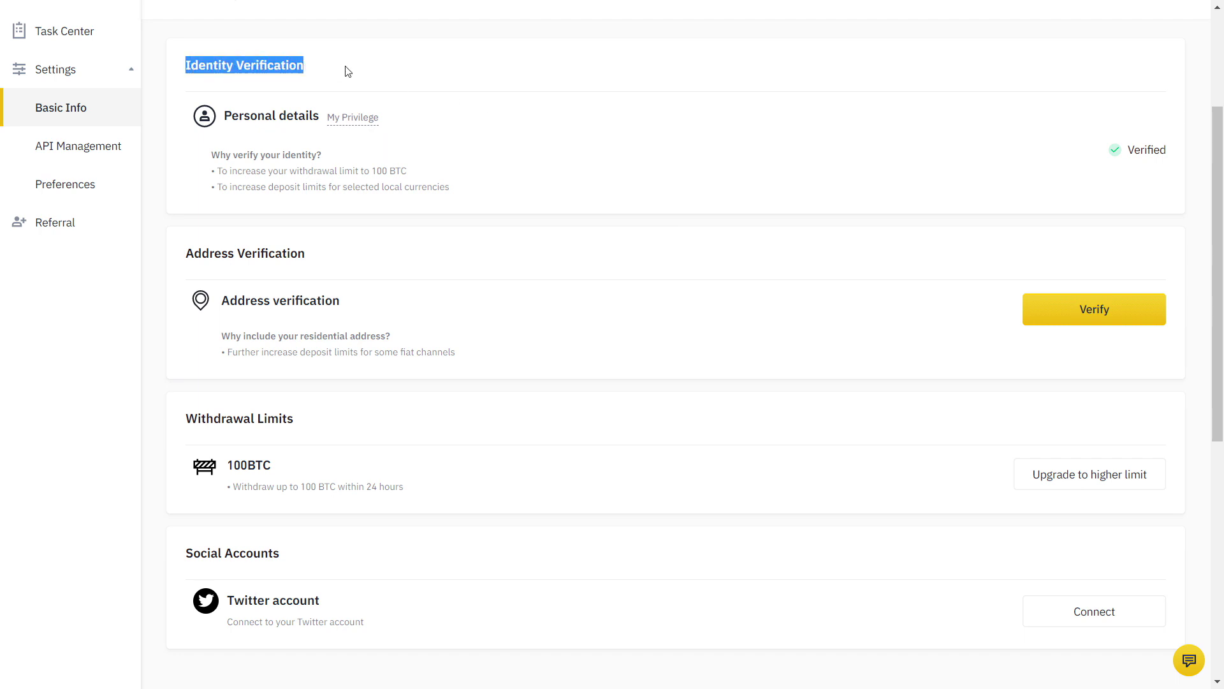
left_click(344, 71)
mouse_move(363, 120)
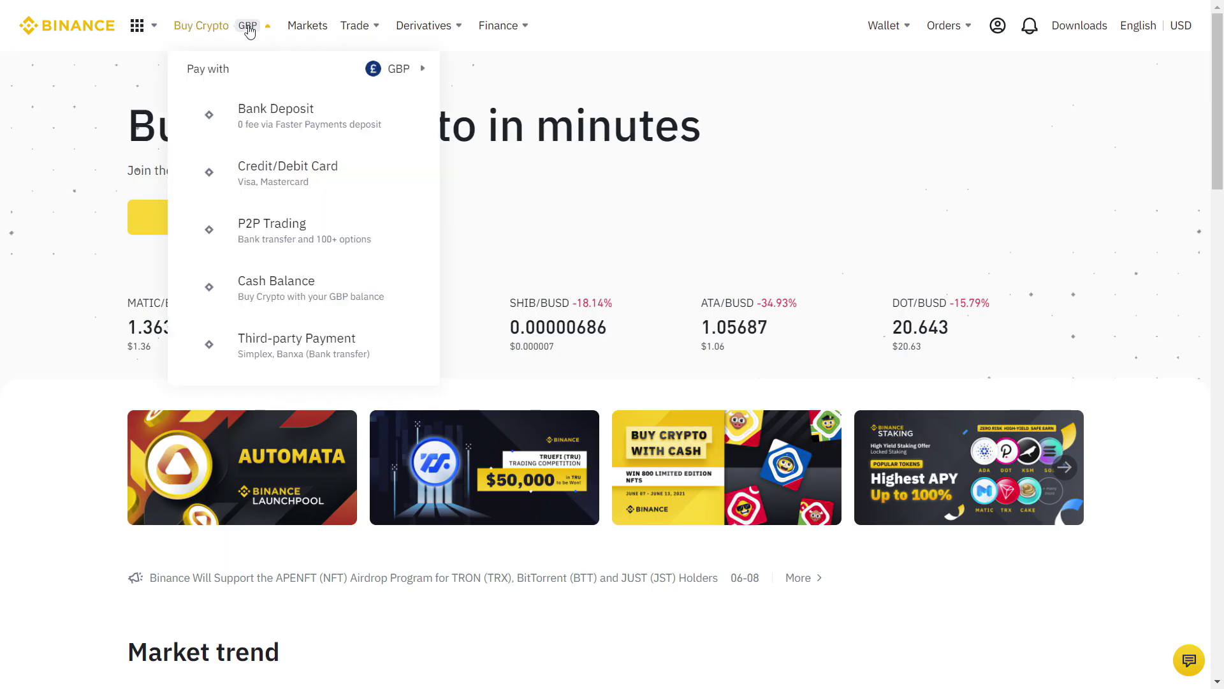
mouse_move(401, 74)
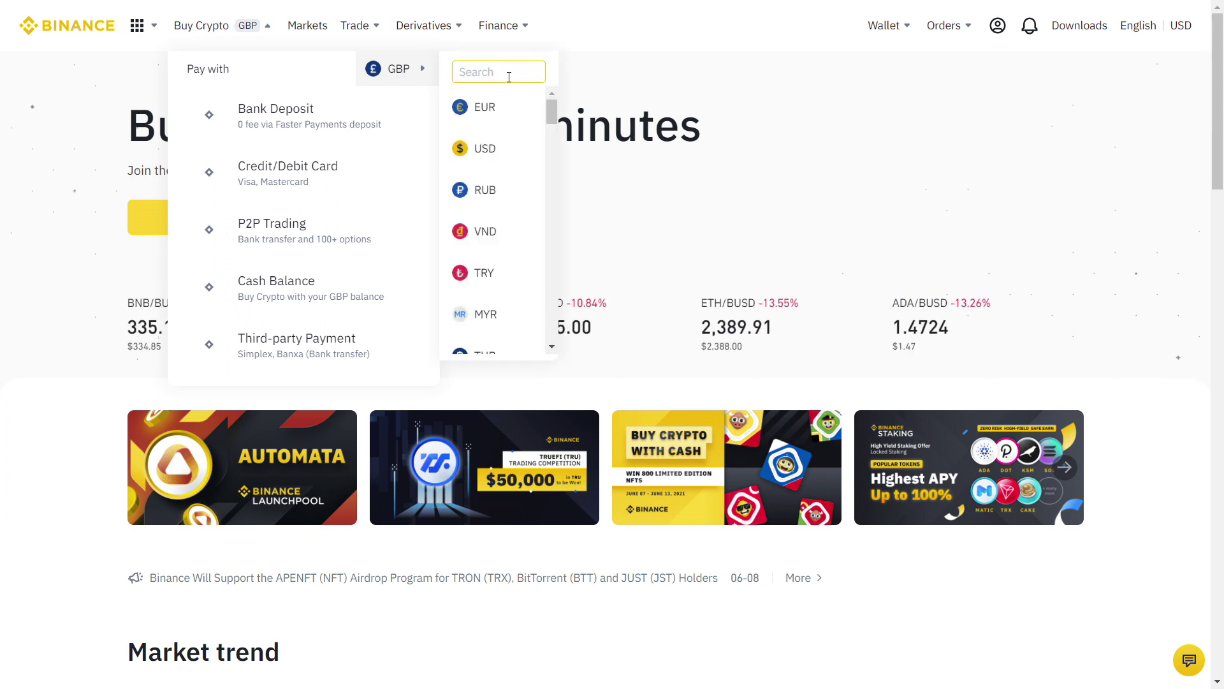
left_click(503, 105)
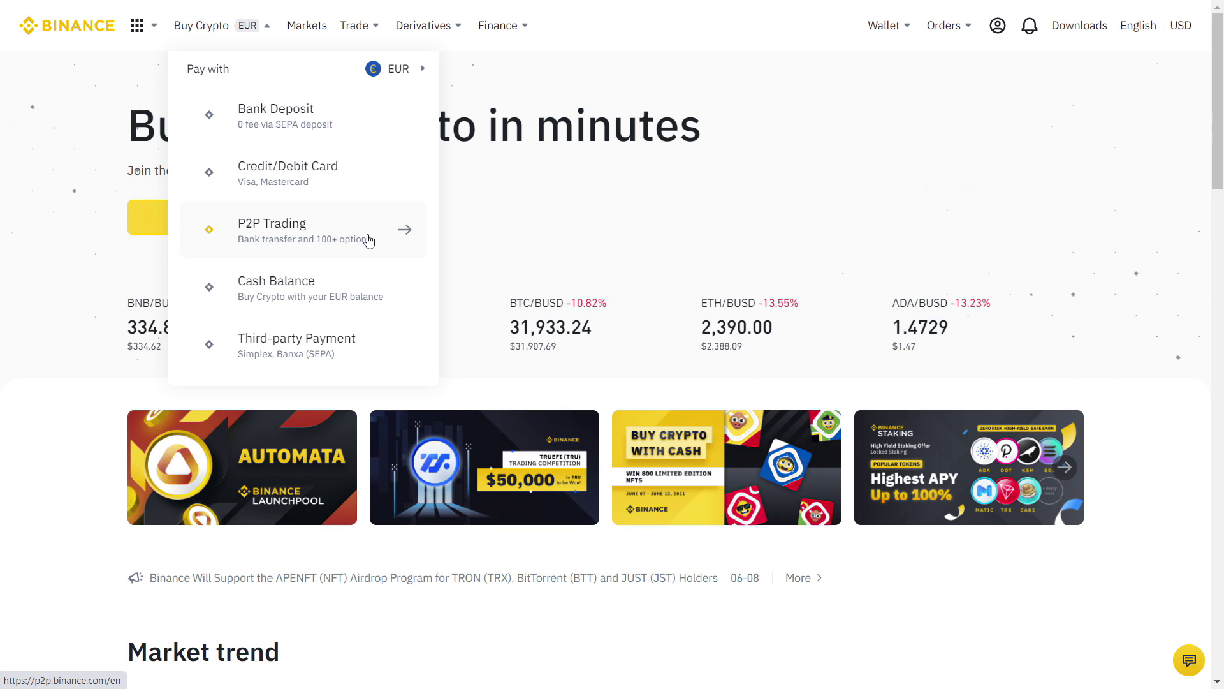
left_click(369, 240)
Step: Keep PLN as fiat and sell BTC to the CoinsDesire Shop offer, which requires enabling SMS authentication
left_click(387, 293)
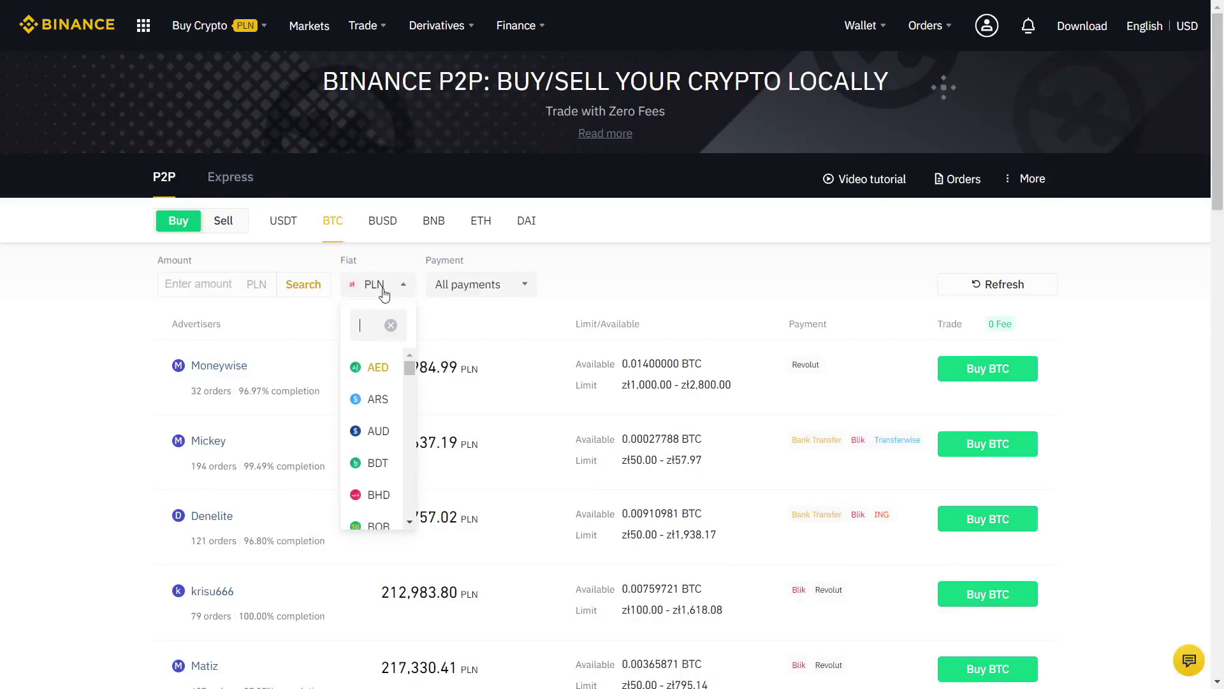
left_click(375, 288)
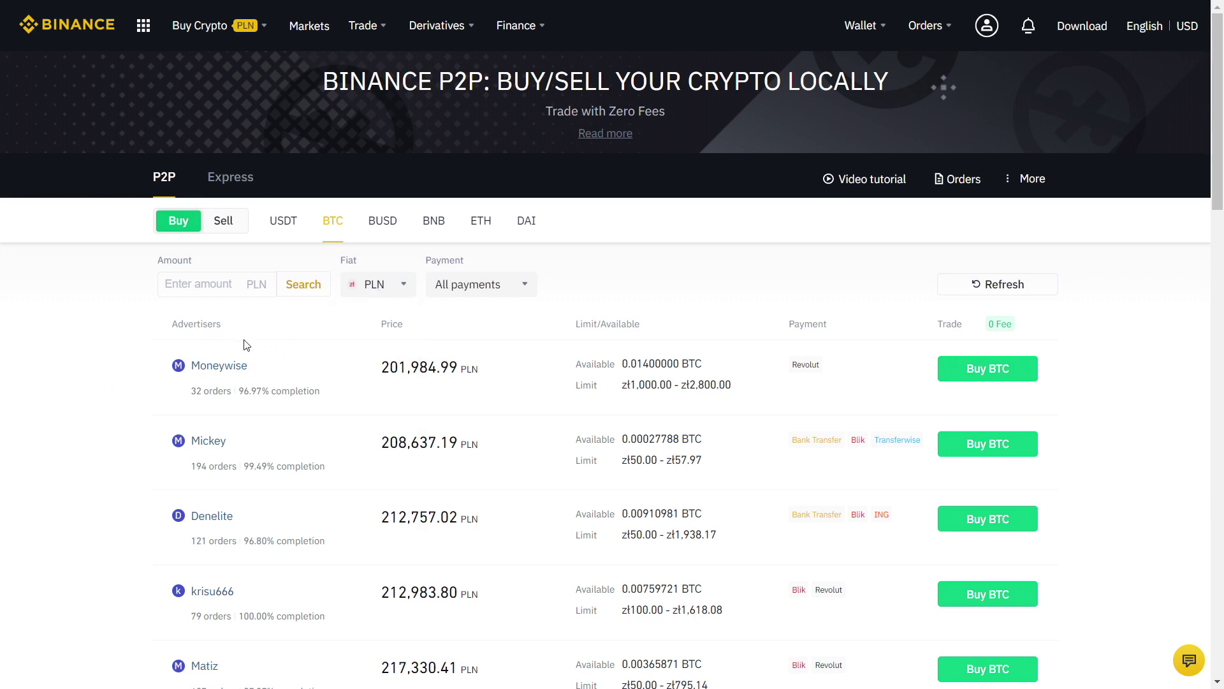
scroll(58, 376, "down", 4)
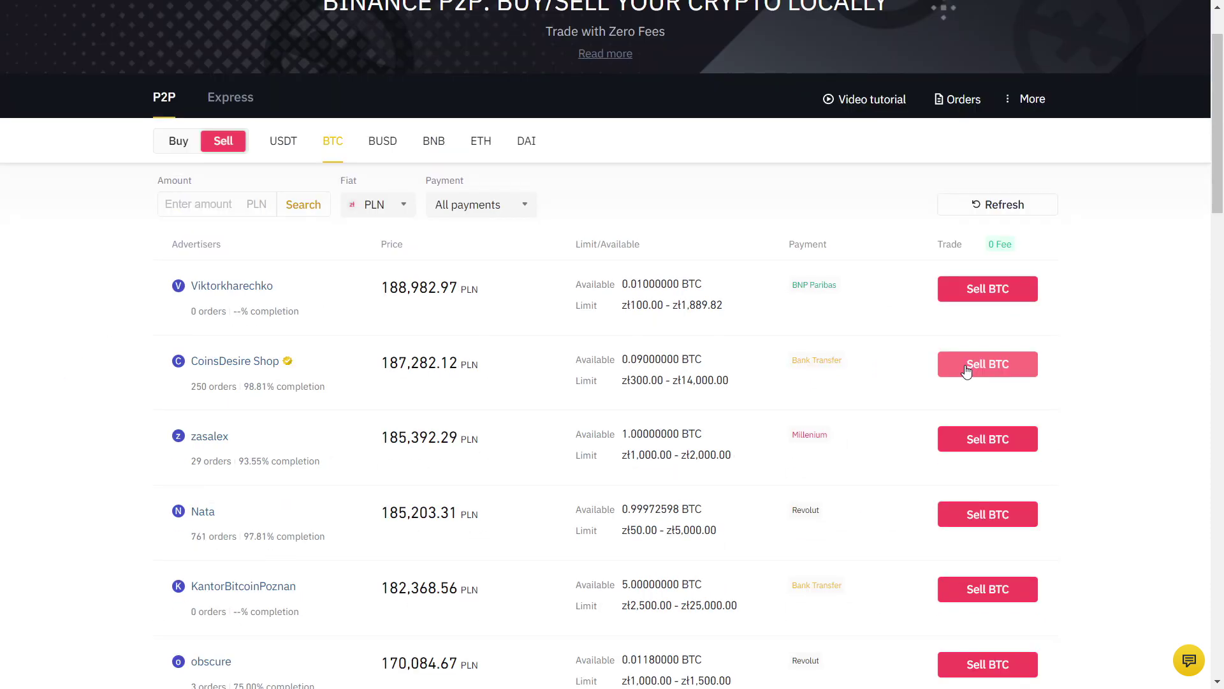
left_click(968, 371)
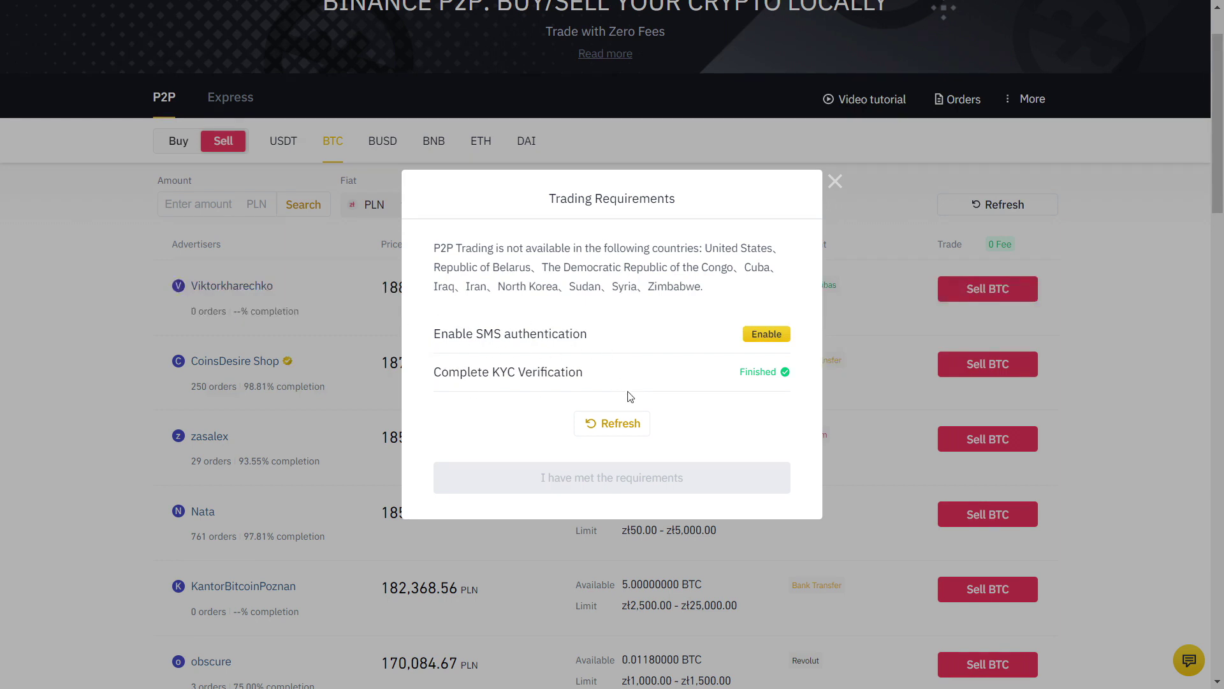
left_click(767, 338)
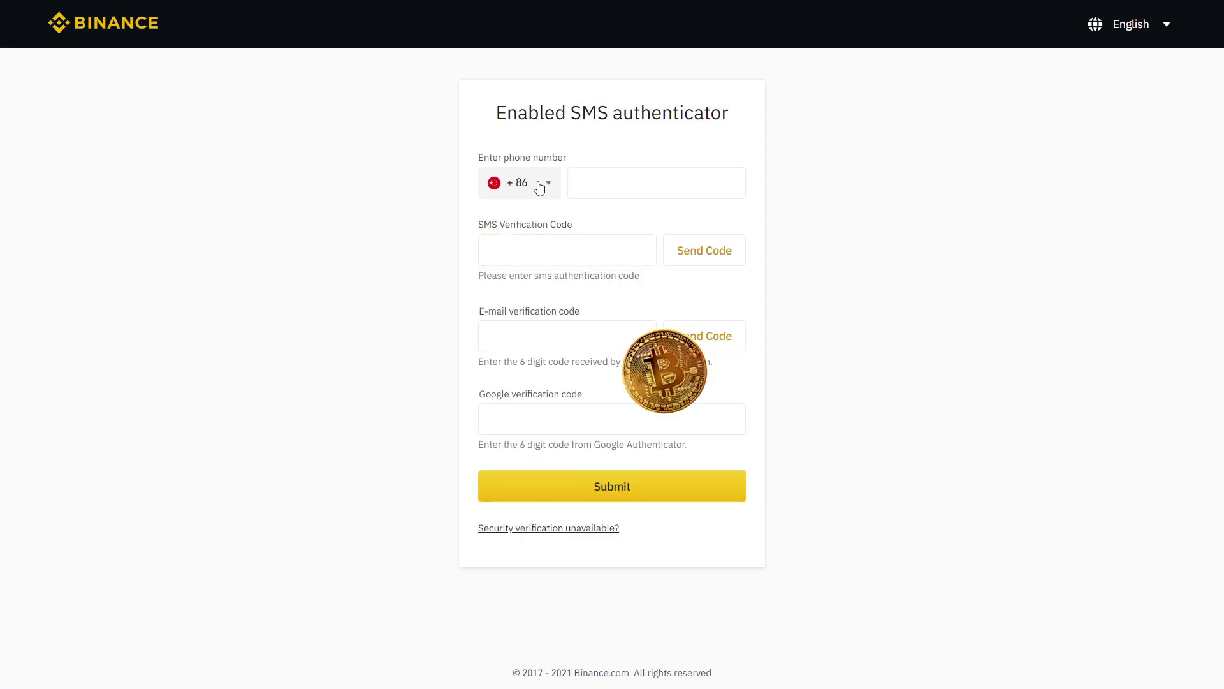
Step: Request the SMS and e-mail codes, enter the verification code, and submit to enable SMS authentication
left_click(702, 258)
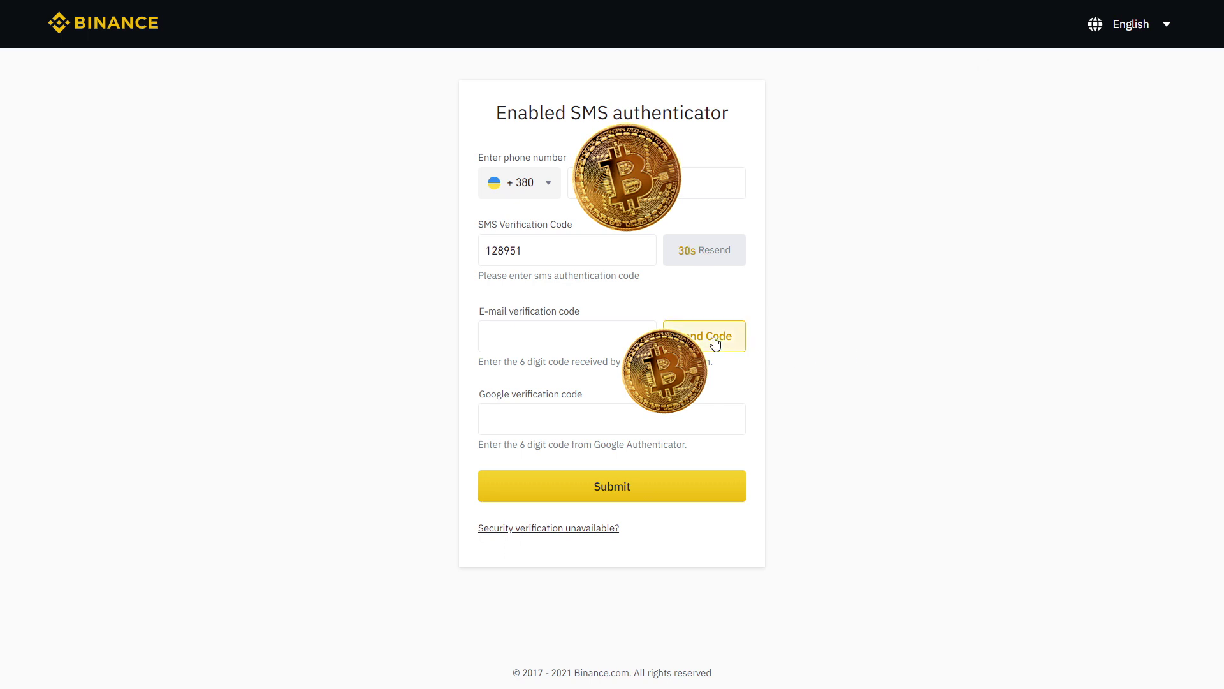
left_click(733, 336)
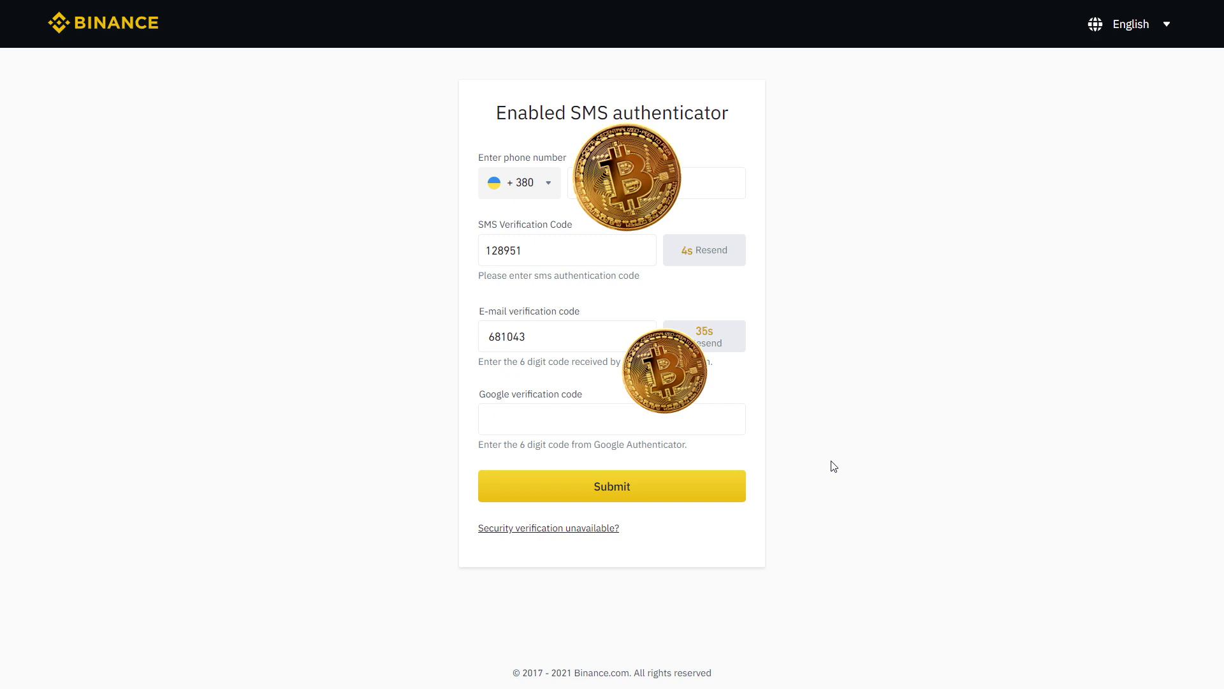
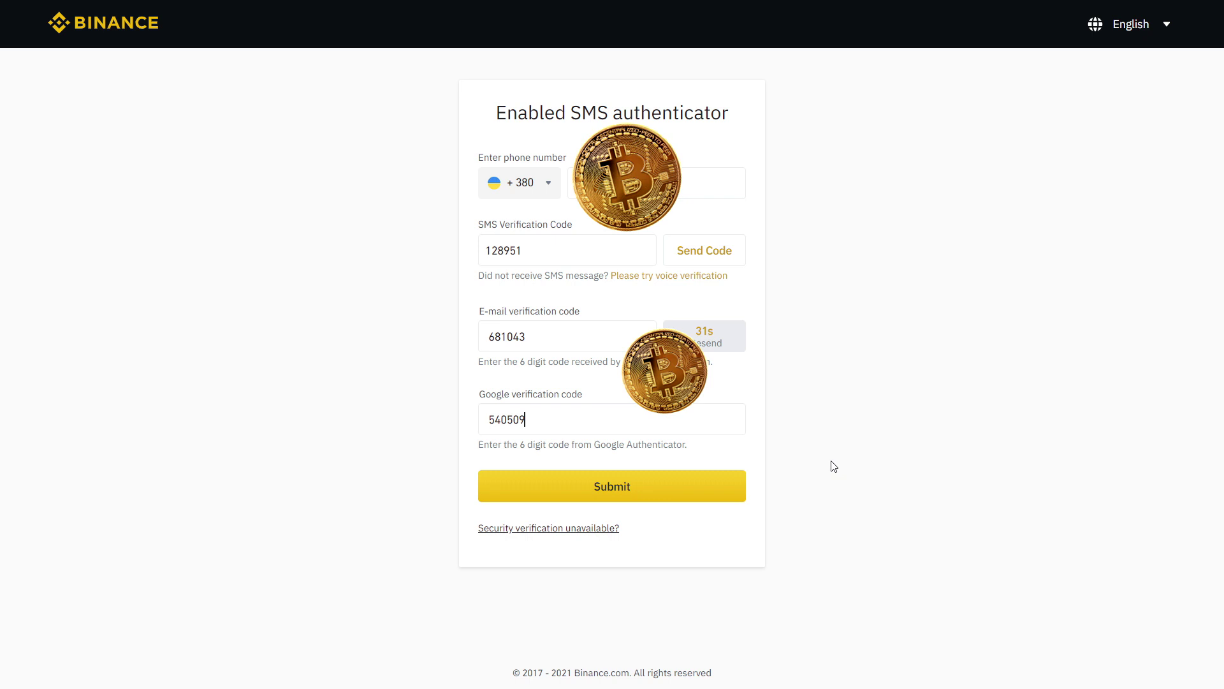
left_click(702, 491)
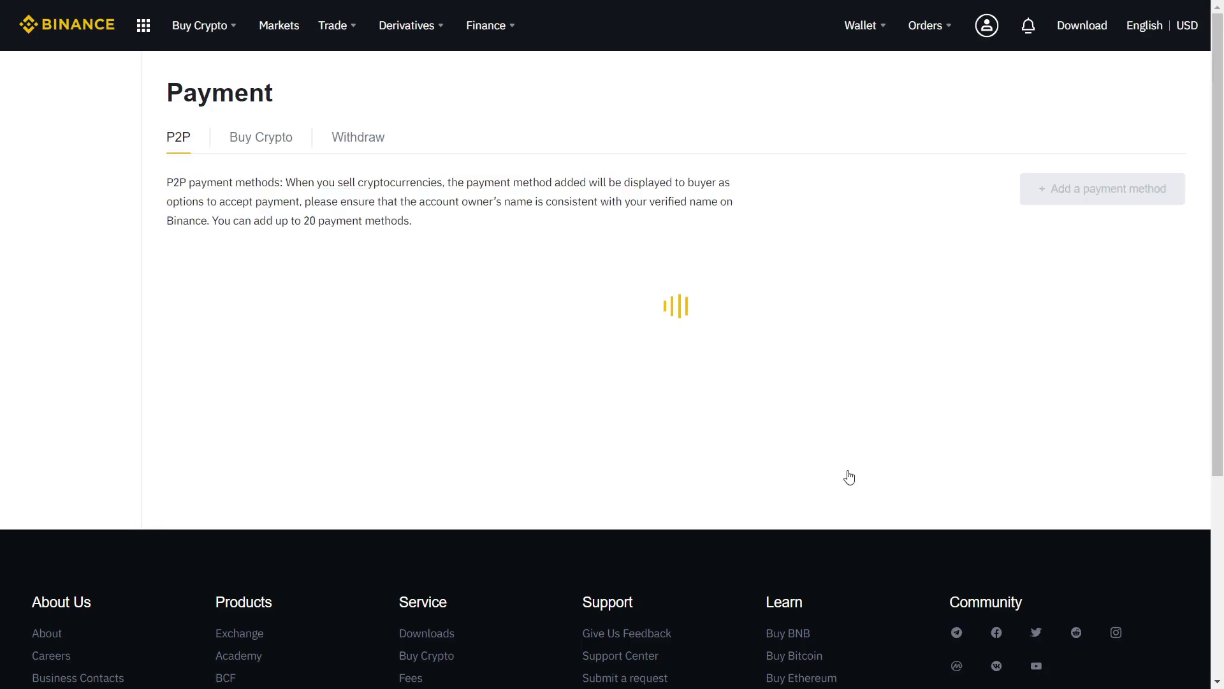
Step: Add a payment method by searching all methods for 'mill' and choosing Millenium
left_click(1092, 196)
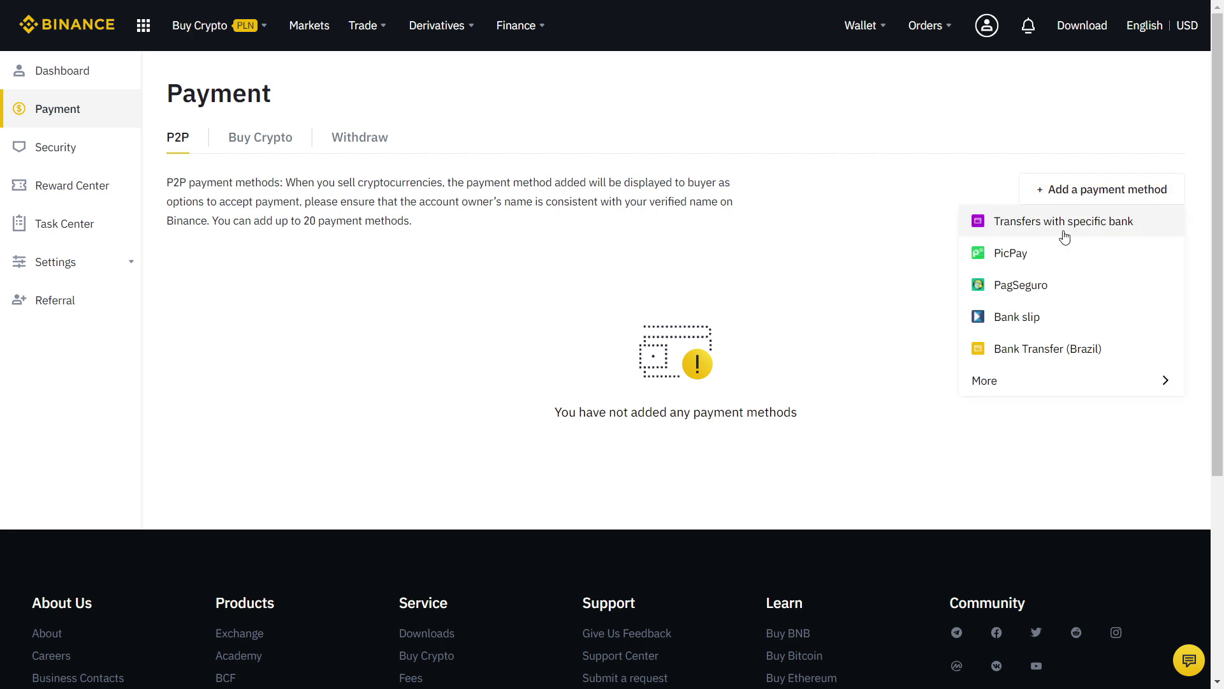
left_click(1051, 383)
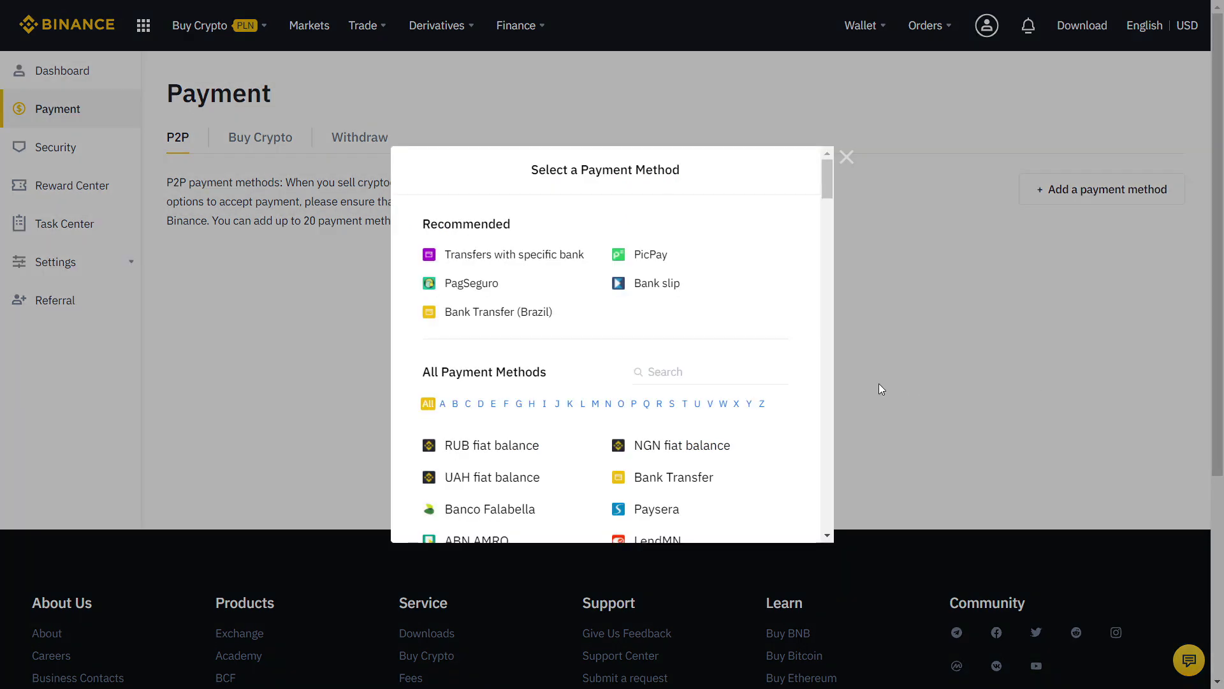
left_click(673, 371)
type("mill")
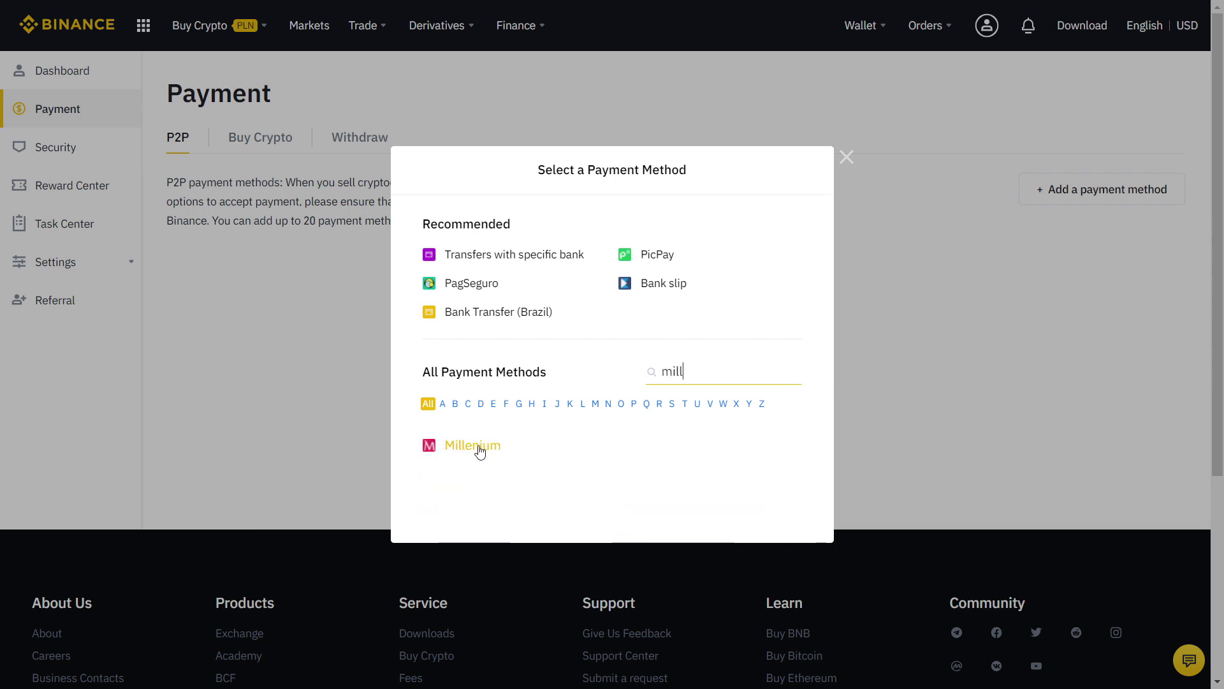
left_click(478, 448)
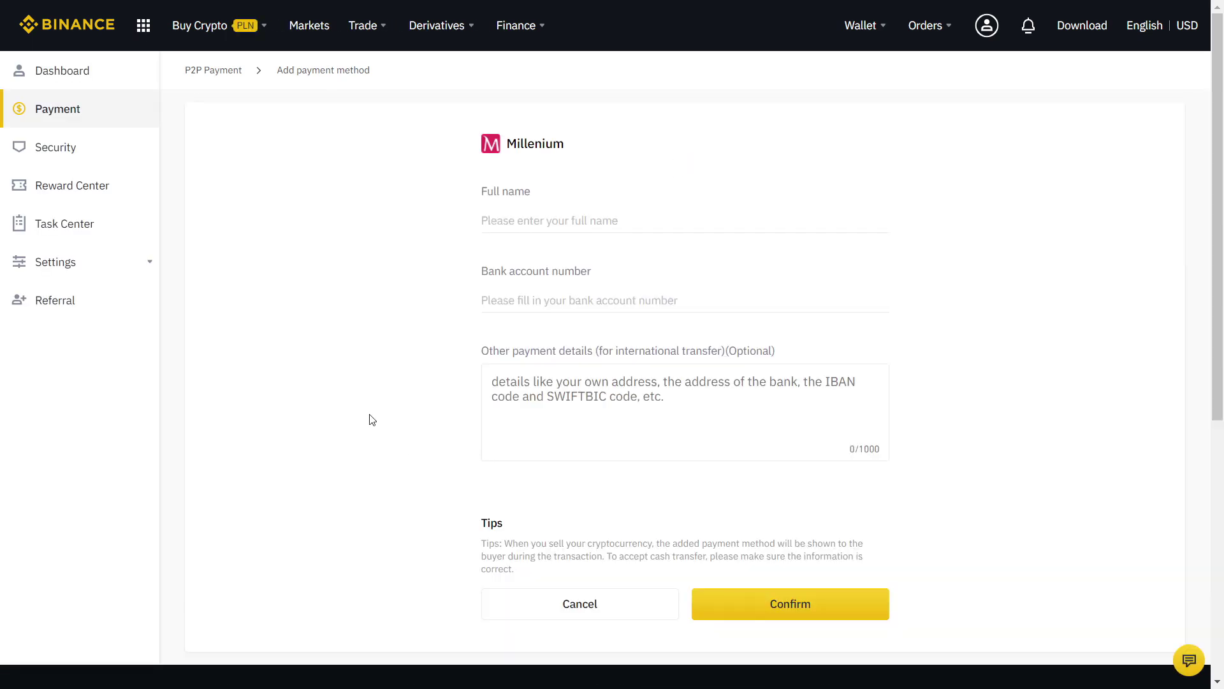
Step: Enter the account holder's details for Millenium, confirm, and verify with a Google Authenticator code
left_click(582, 213)
left_click(840, 602)
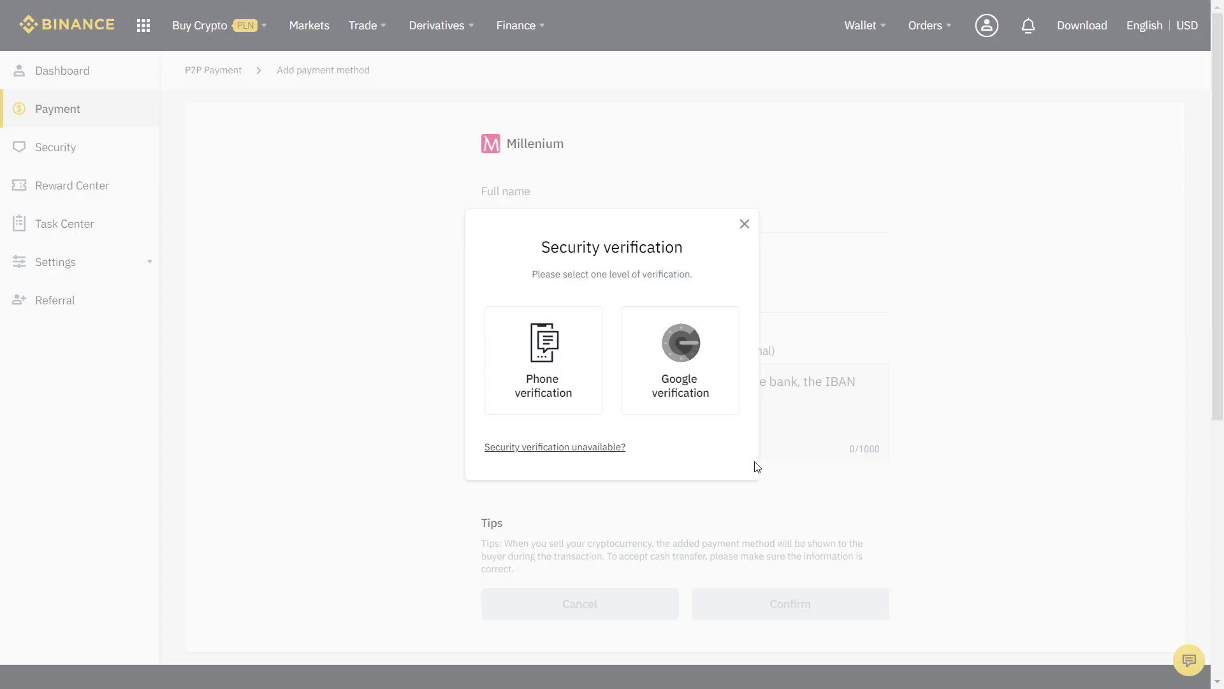
left_click(693, 373)
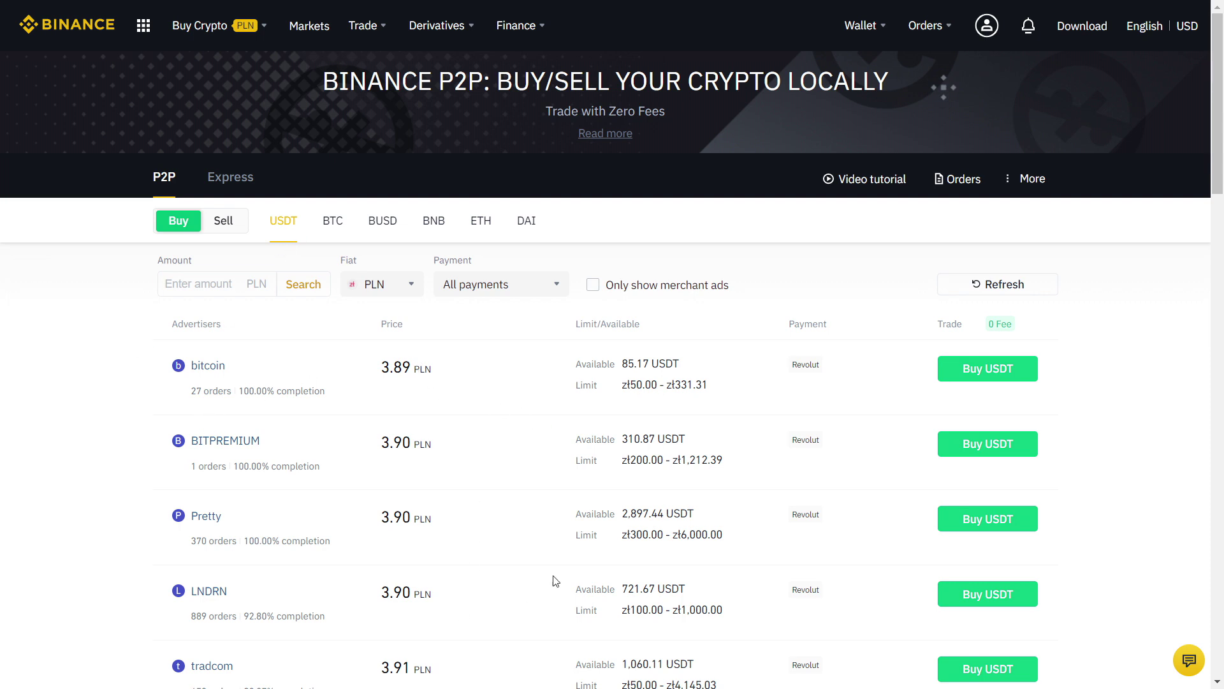
Step: Browse the USDT buy offers, then switch to Sell and scroll the USDT sell offers in PLN
scroll(50, 376, "down", 4)
scroll(49, 374, "down", 4)
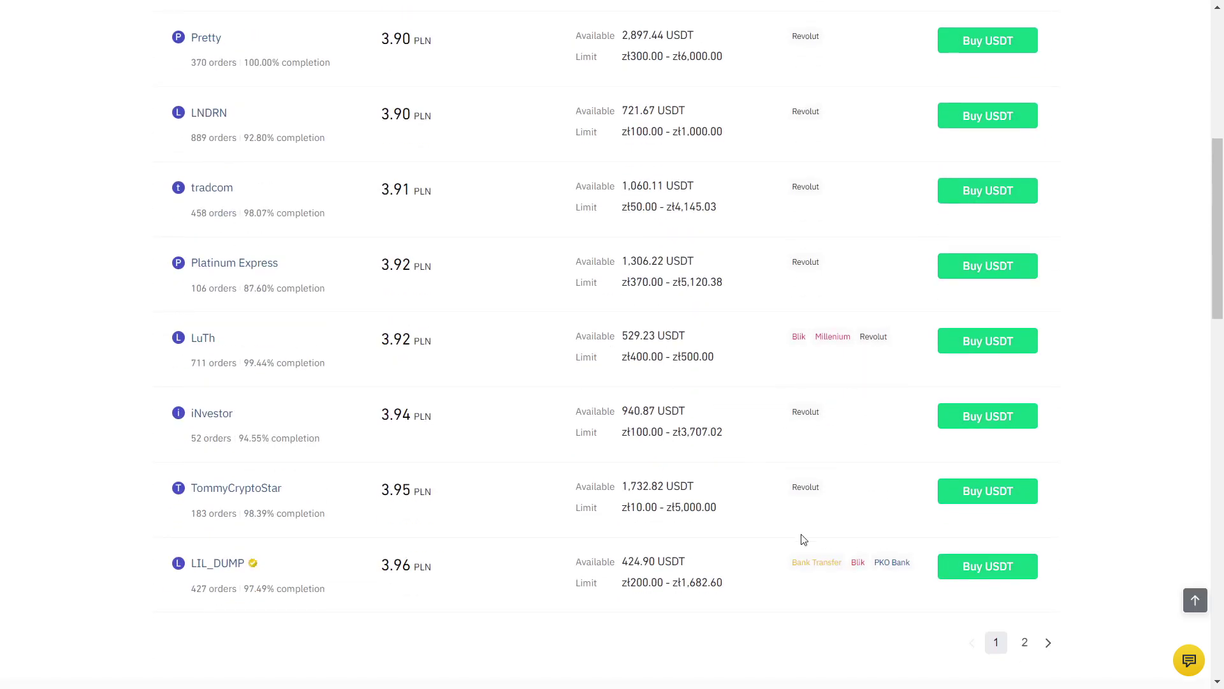
scroll(75, 343, "up", 8)
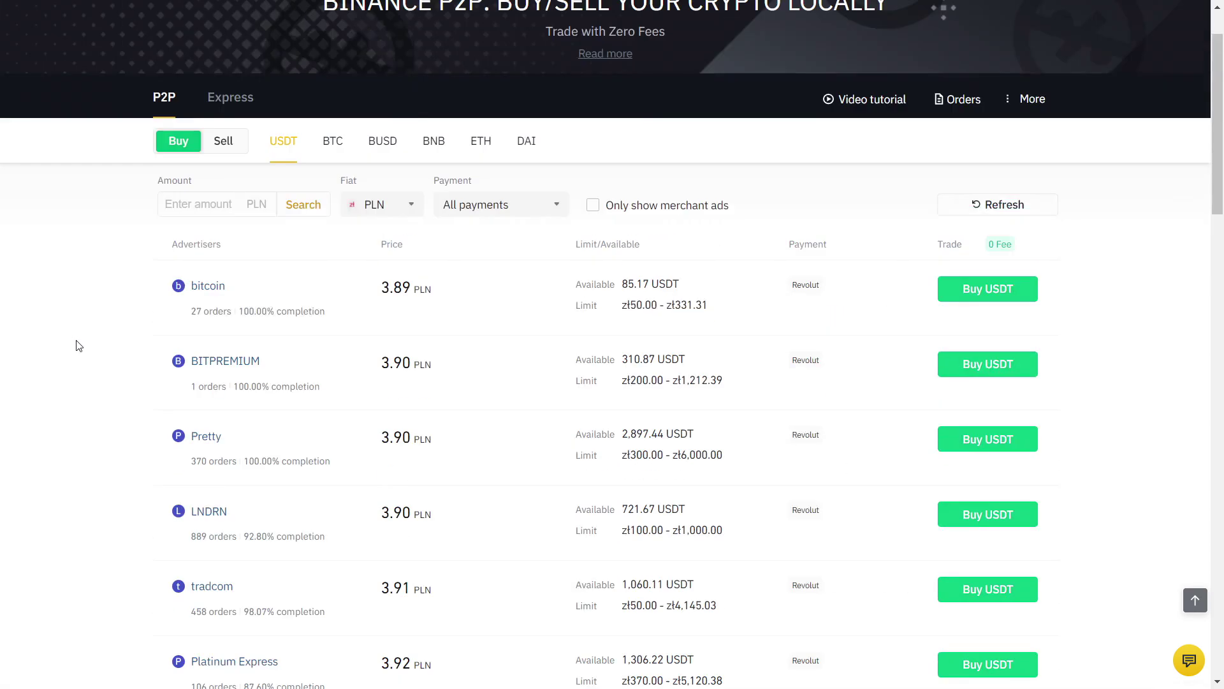
left_click(225, 220)
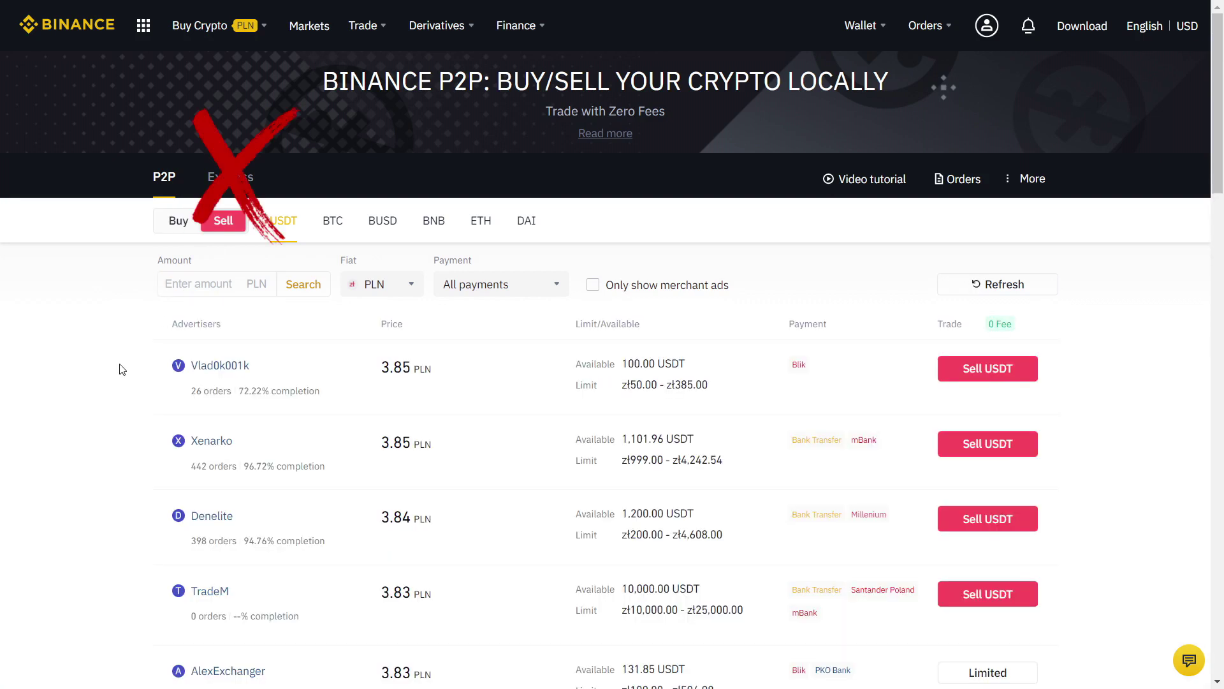
scroll(100, 364, "down", 1)
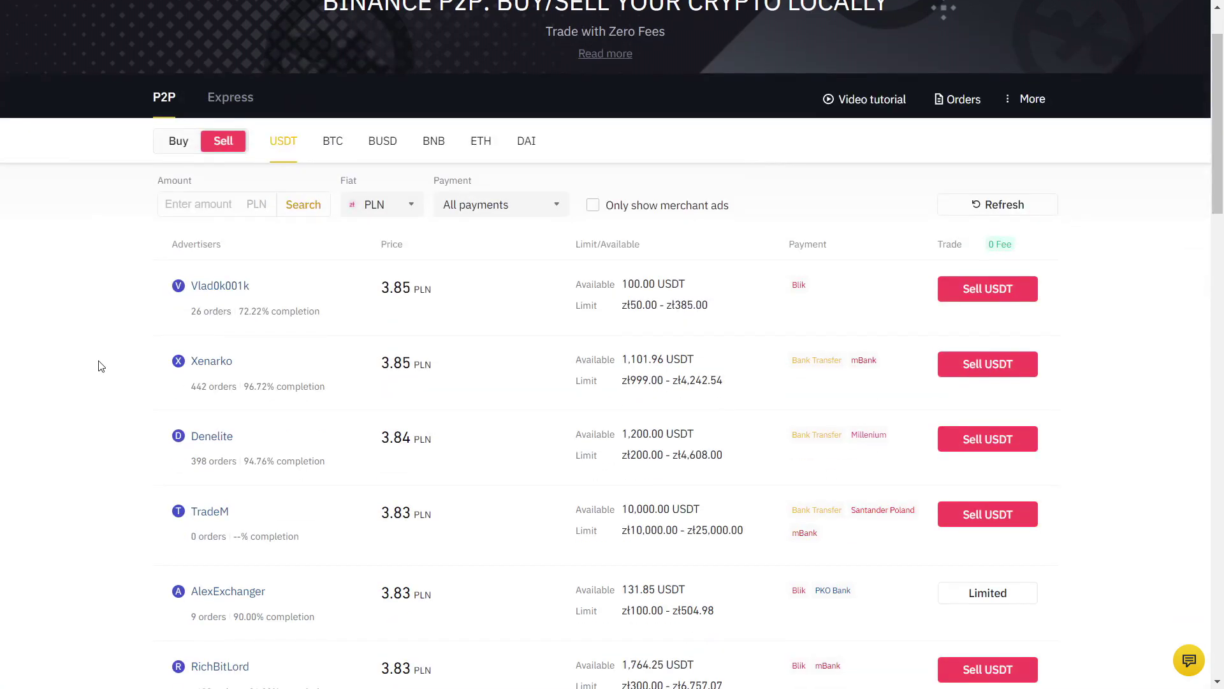
scroll(99, 365, "down", 1)
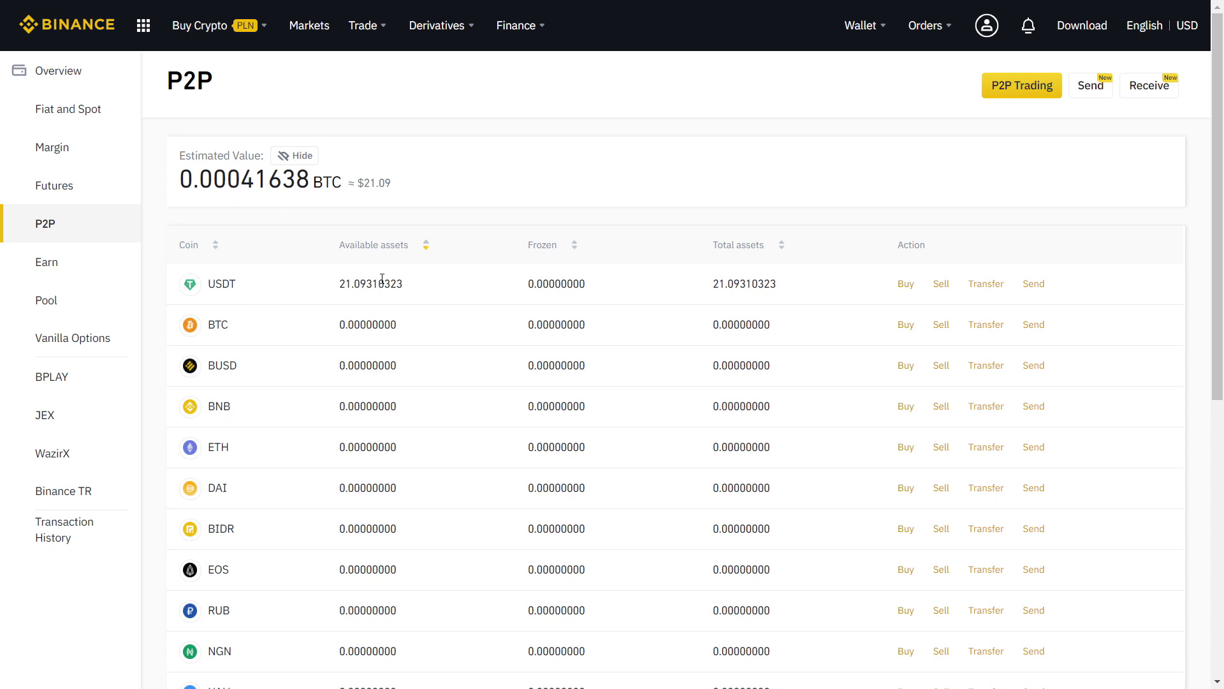
Step: Transfer the full 21.09310323 USDT balance from the P2P wallet to the Spot wallet
left_click(990, 287)
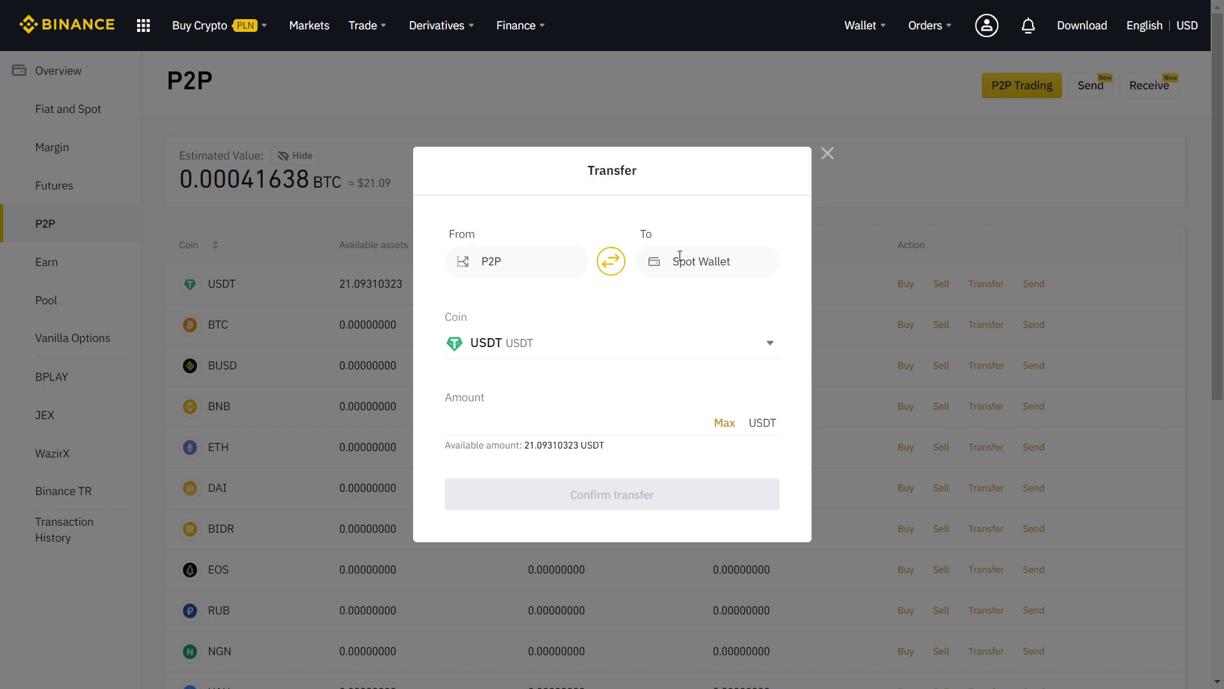
left_click(725, 422)
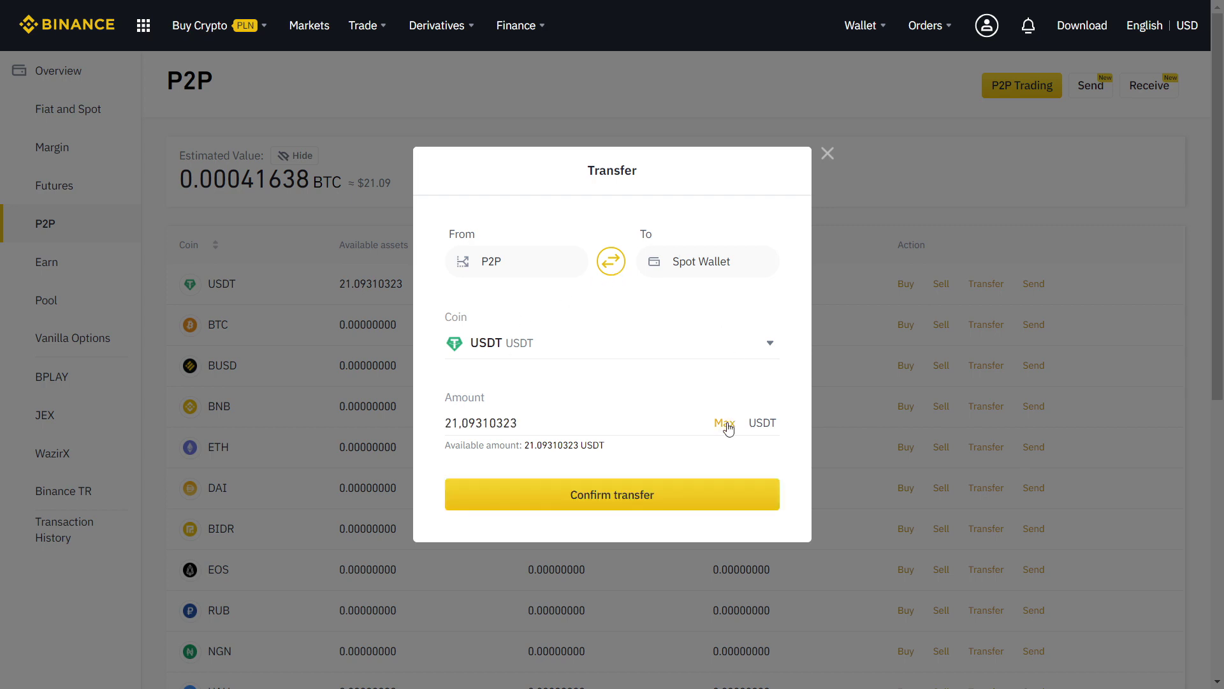
left_click(725, 496)
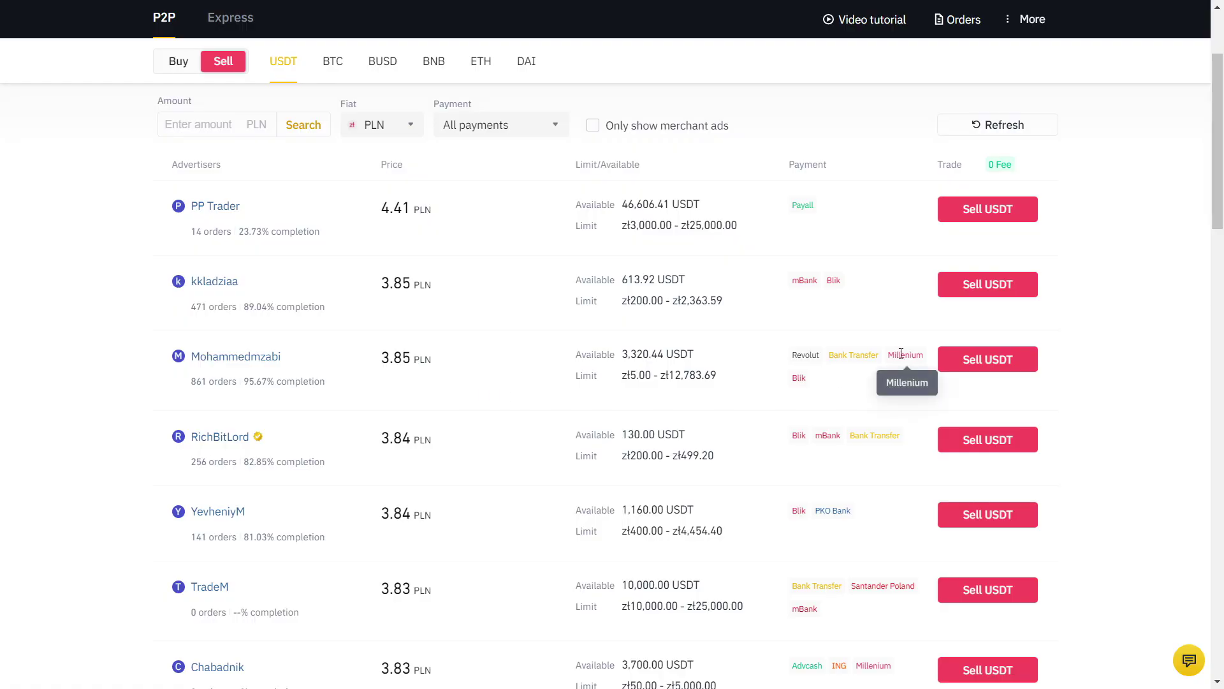
Step: Sell 612.21 USDT to the third listed buyer at 3.85 PLN for zł 2,357.00
left_click(987, 360)
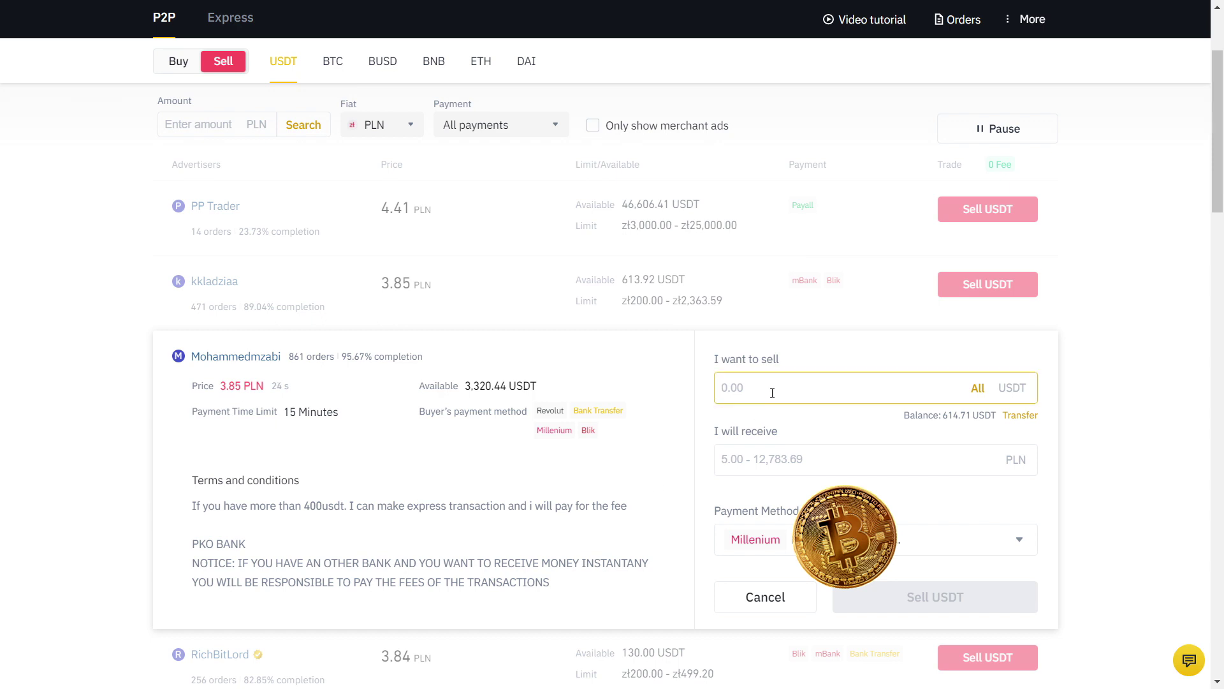
type("612.21")
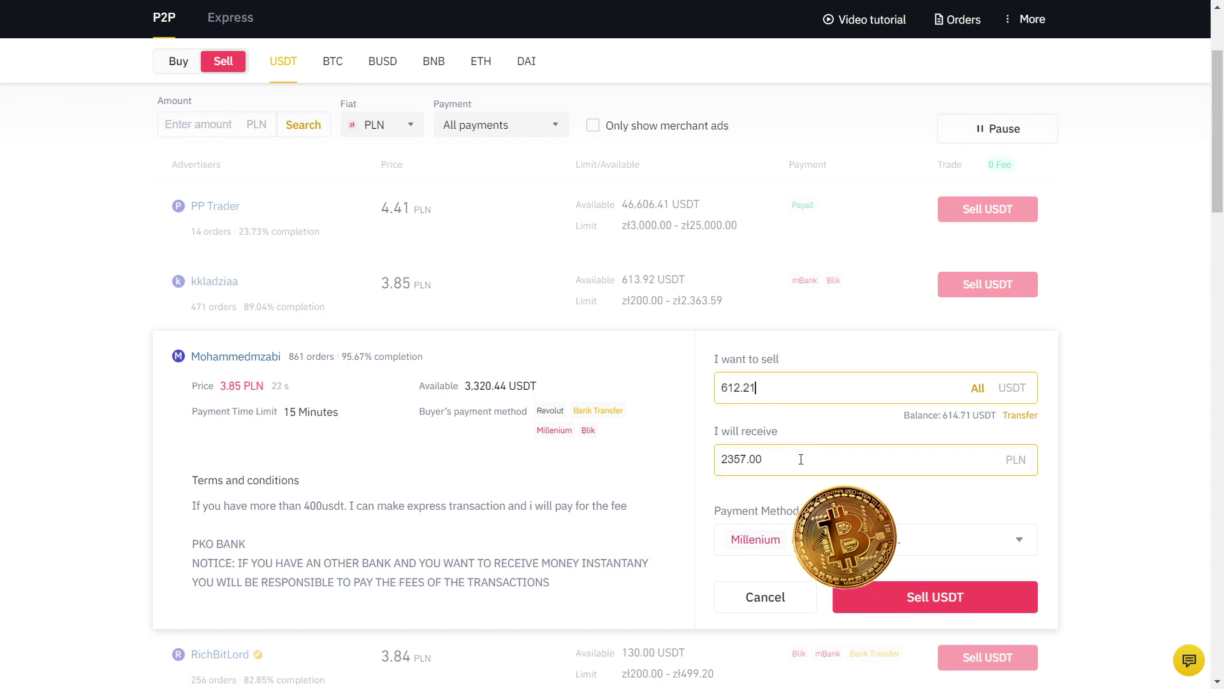
left_click(799, 459)
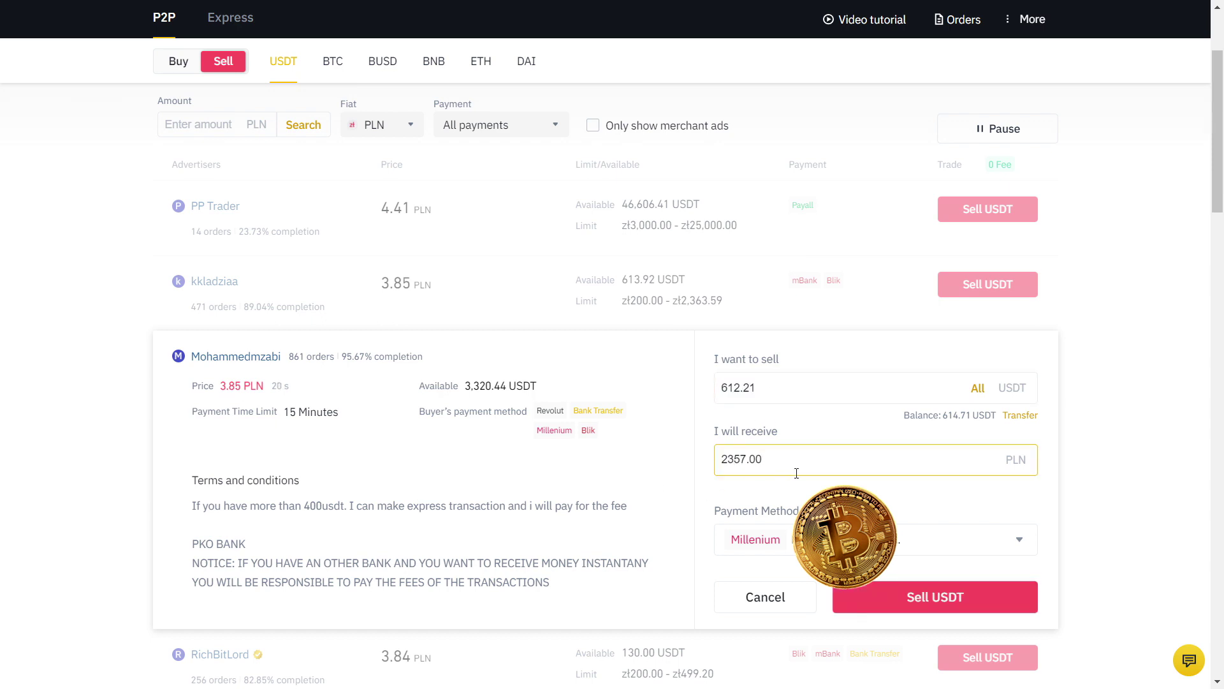
left_click(987, 599)
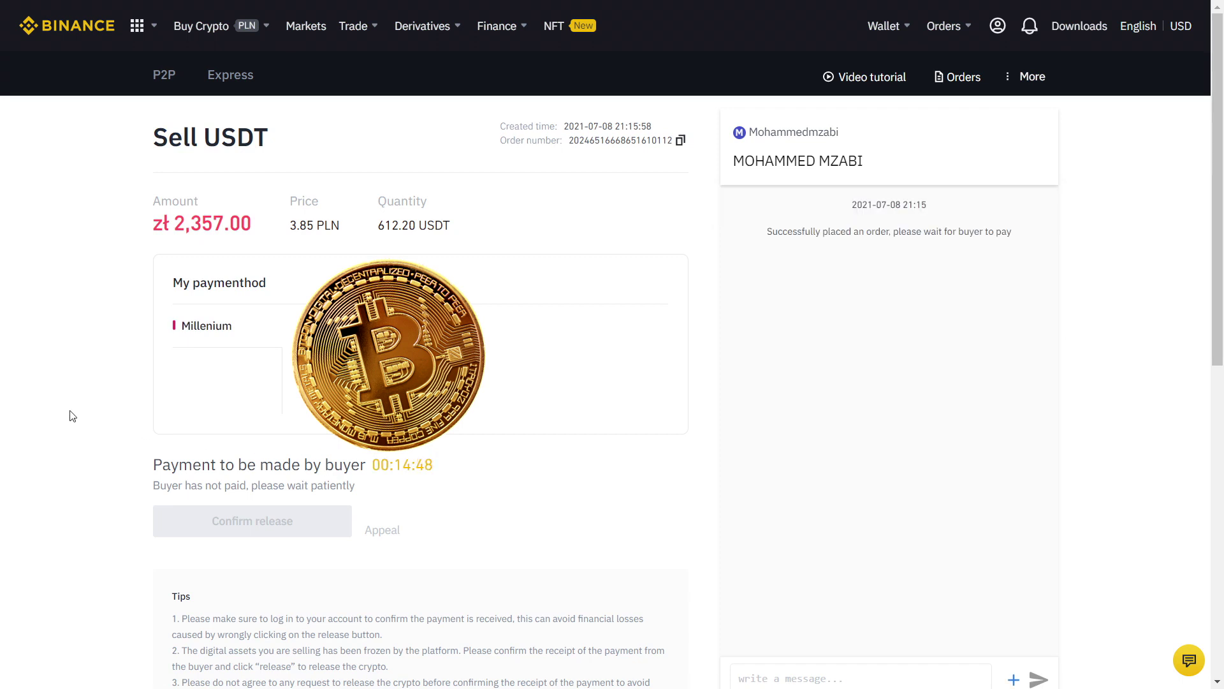
Step: Confirm the buyer's payment was received and release the USDT with a Google Authenticator code
scroll(92, 509, "down", 1)
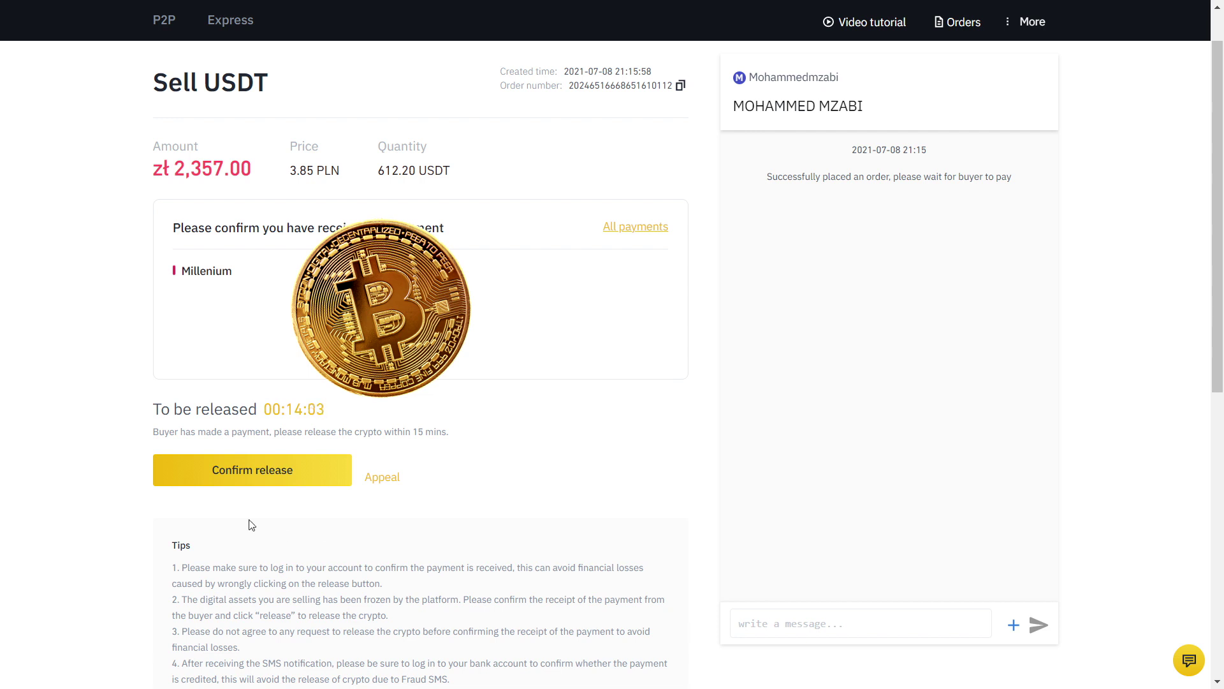
left_click(244, 471)
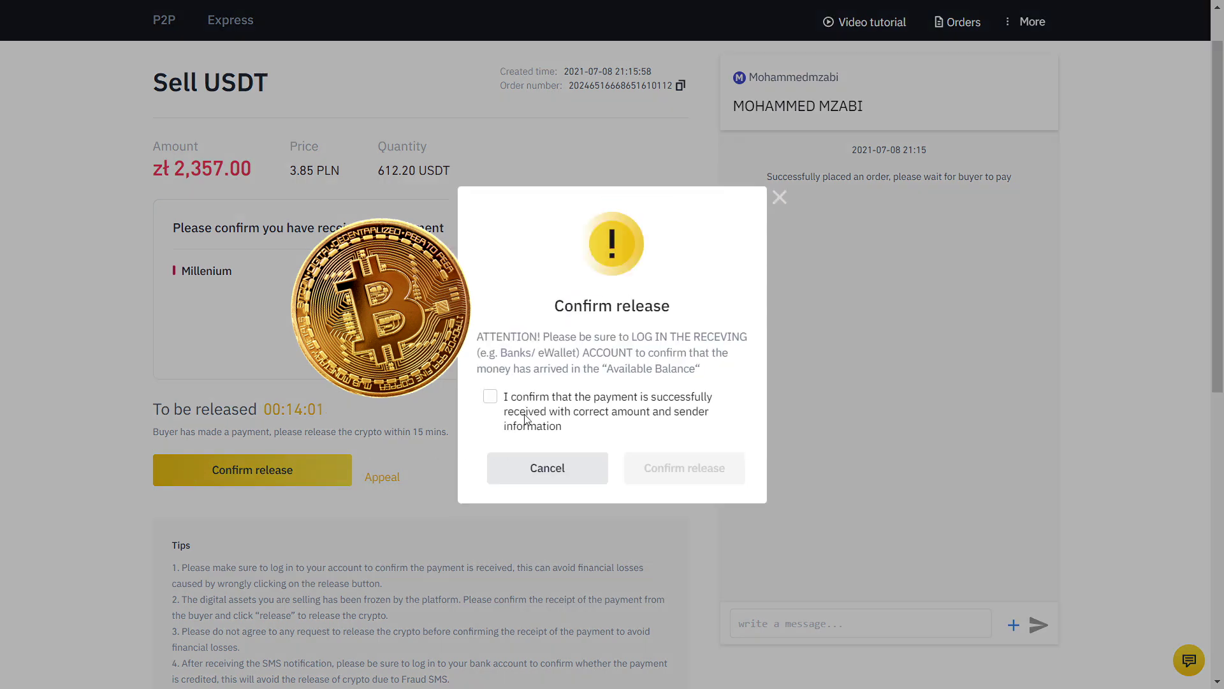
left_click(490, 396)
left_click(697, 468)
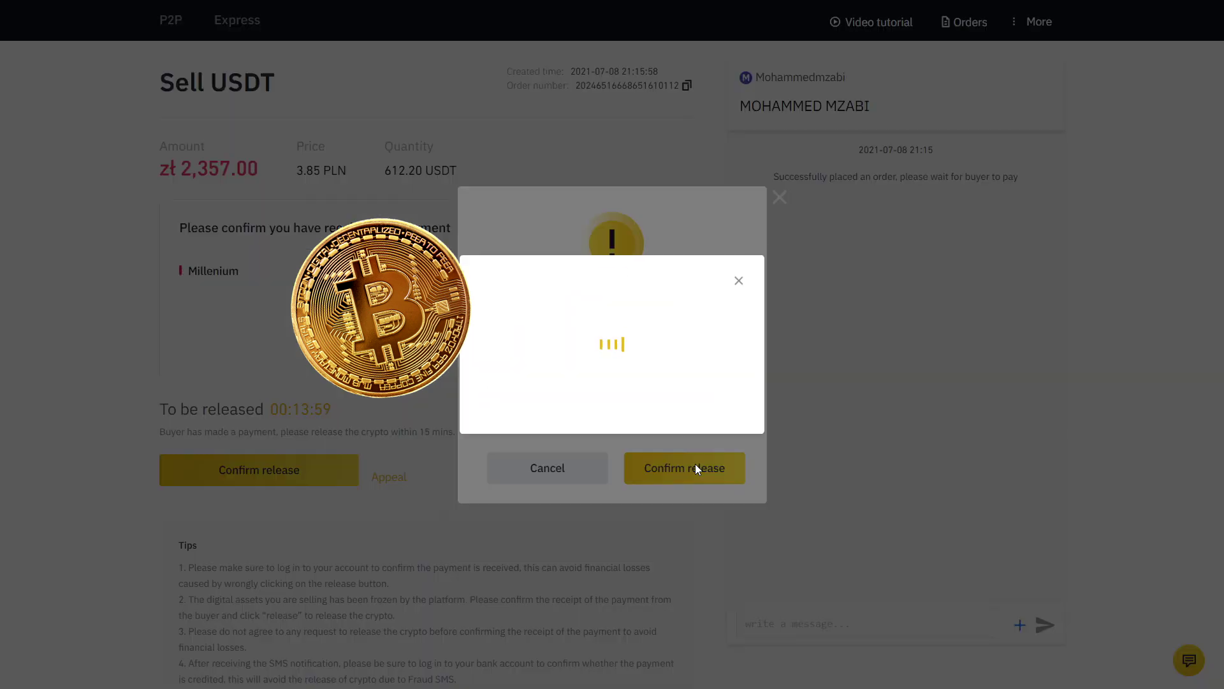
left_click(569, 331)
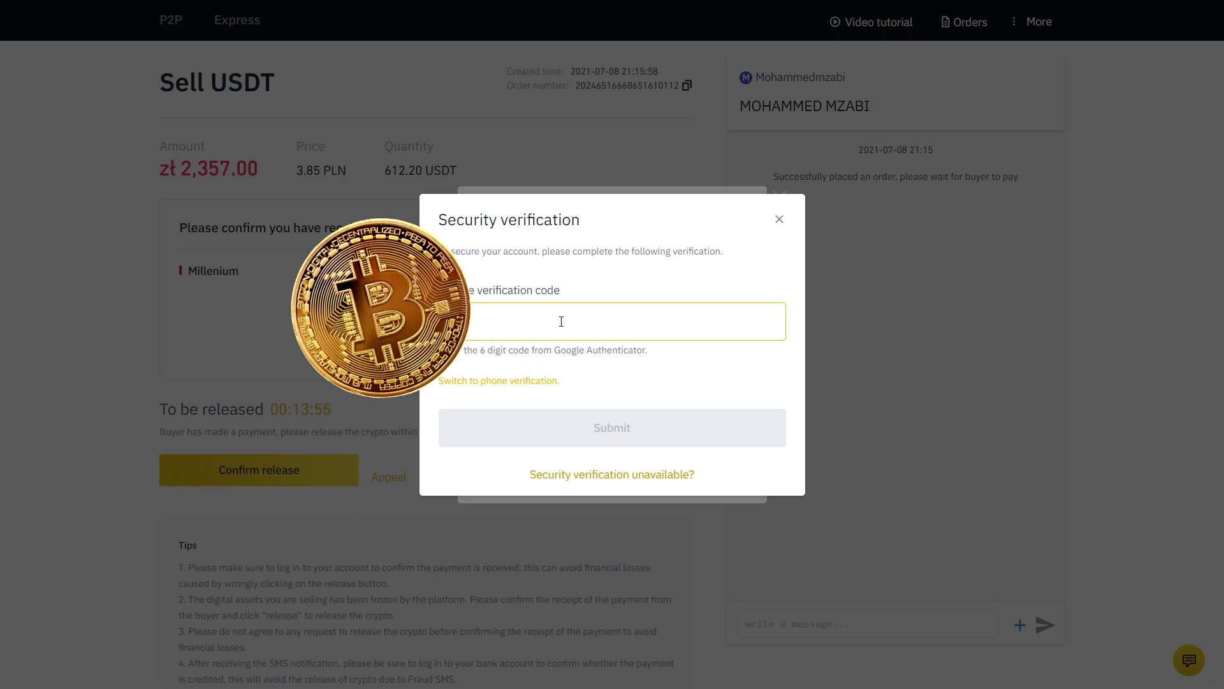
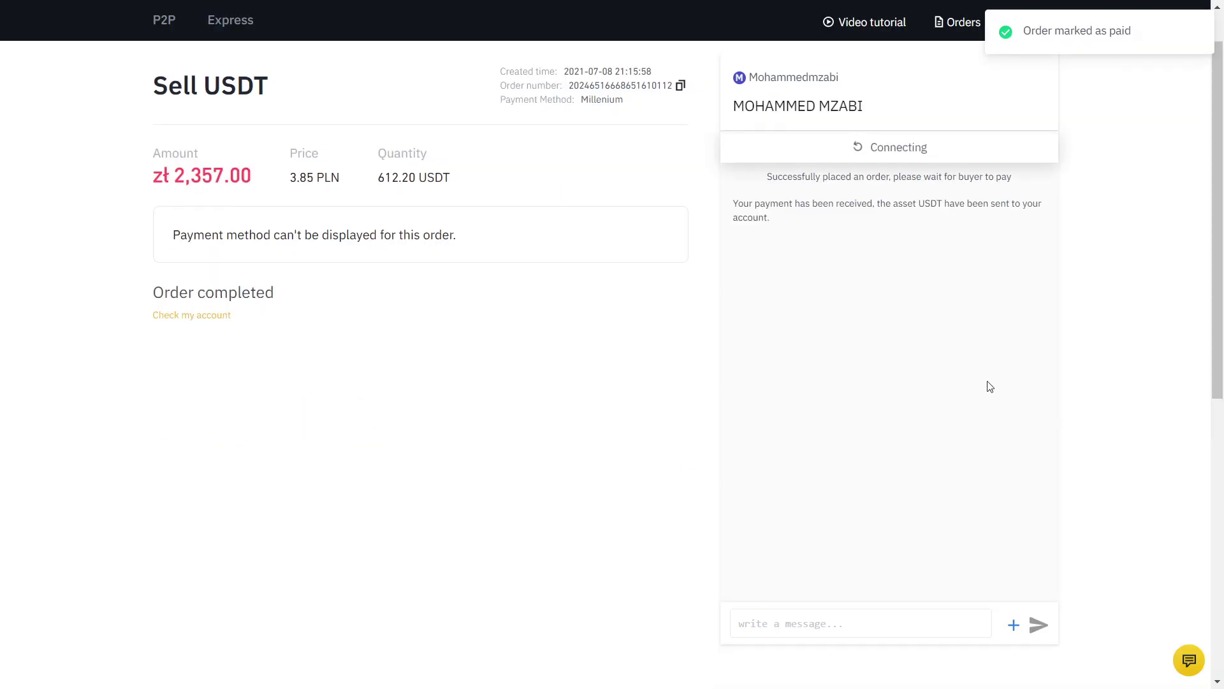
Step: Open the P2P Orders list to check the completed 612.20 USDT sale
left_click(960, 82)
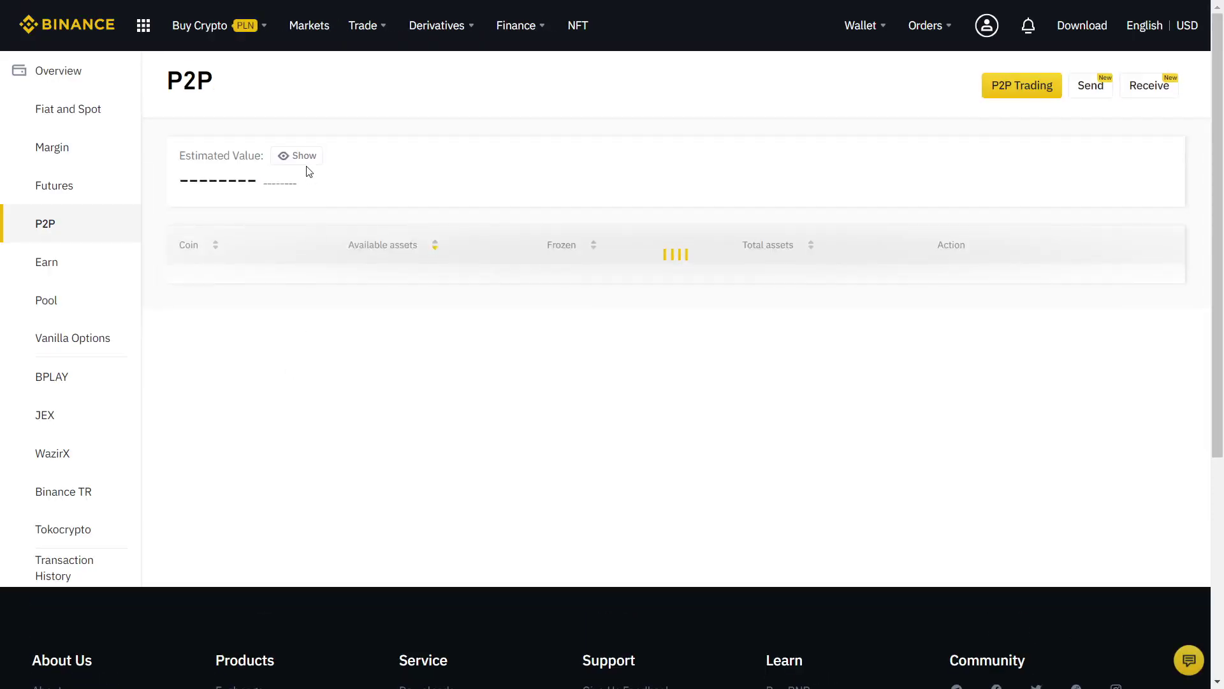
Step: Reveal the hidden wallet balance, then open P2P Trading and show the BTC offers
left_click(298, 156)
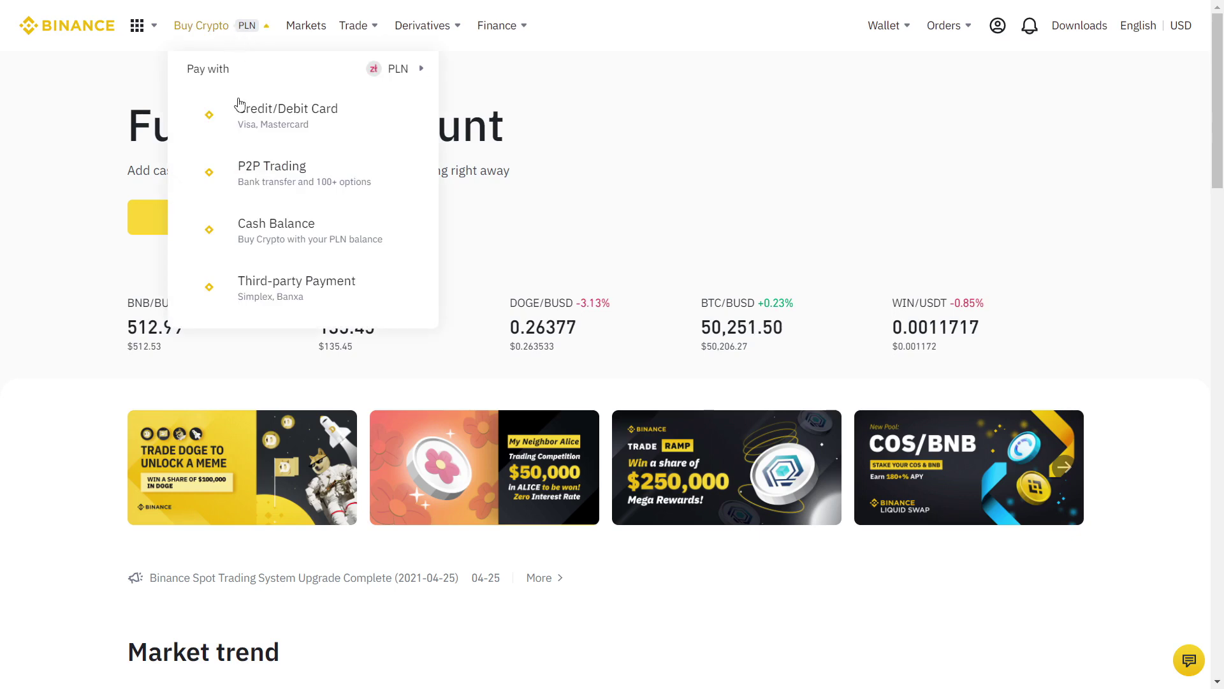
left_click(274, 176)
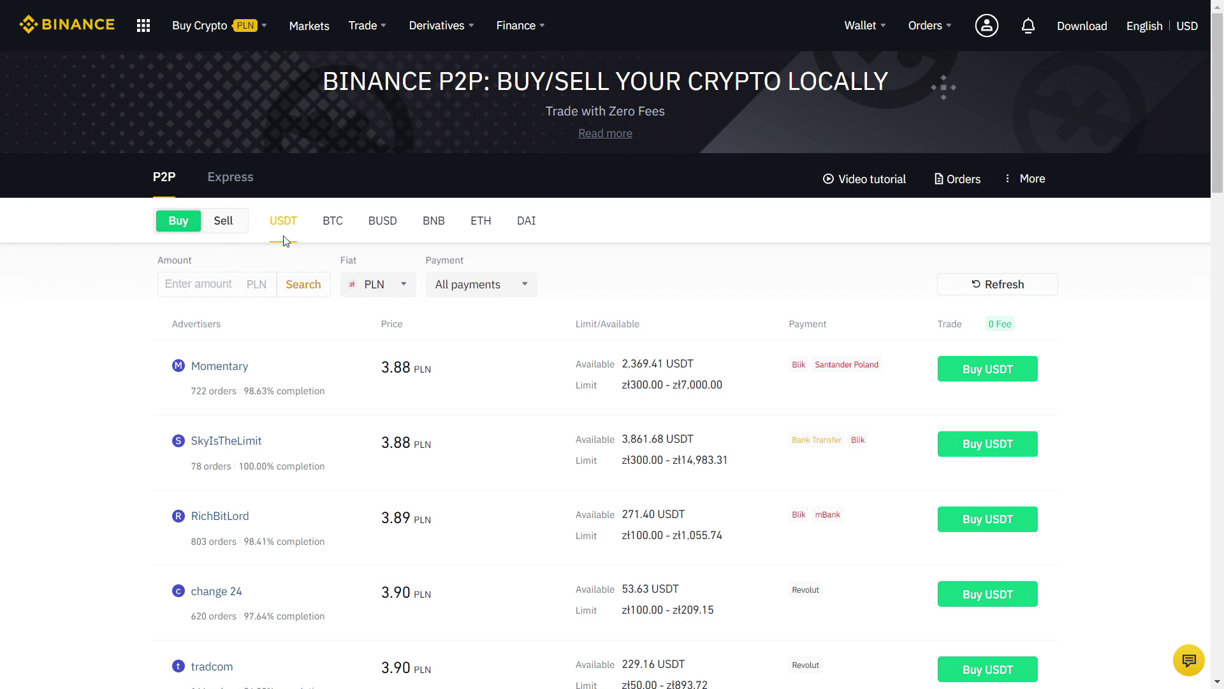
left_click(333, 225)
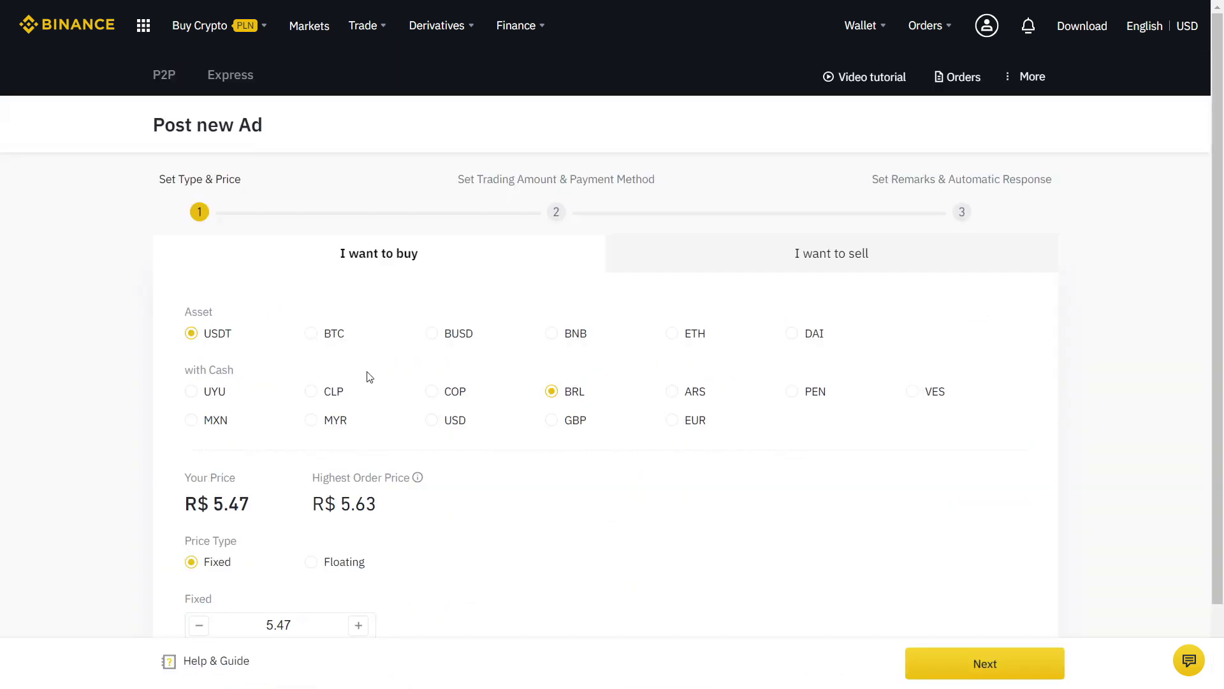
Step: Switch the ad to selling BTC with a Floating price type at 100.00% margin
left_click(746, 255)
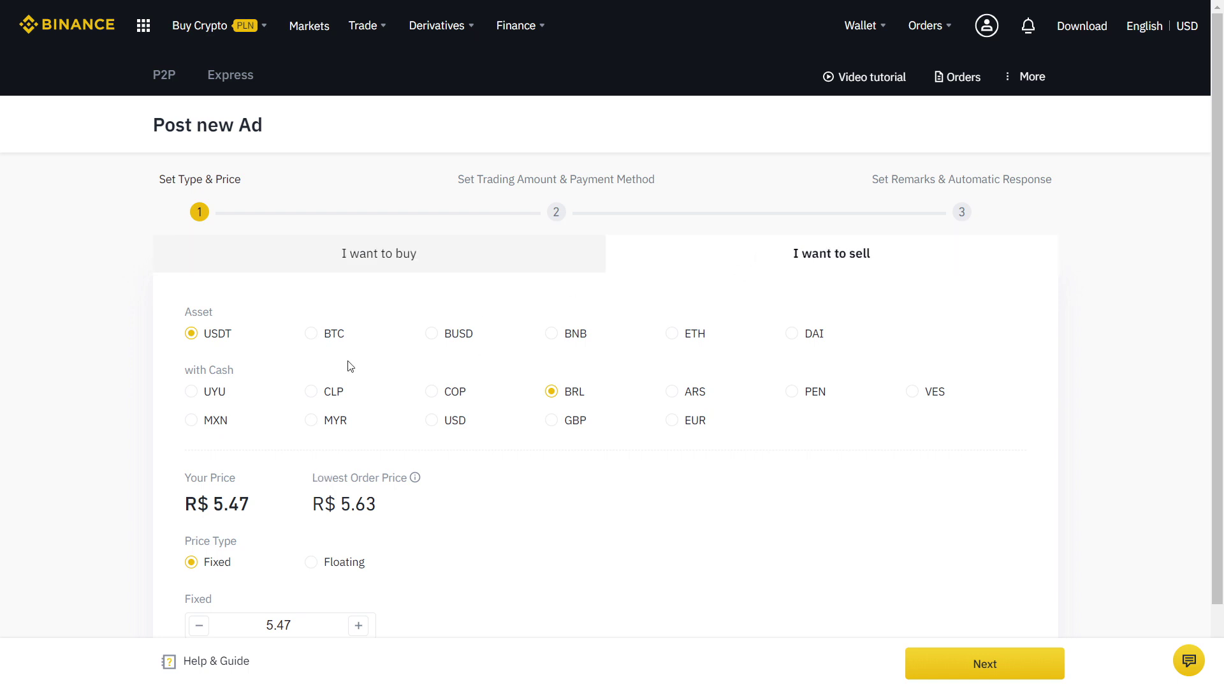
left_click(312, 334)
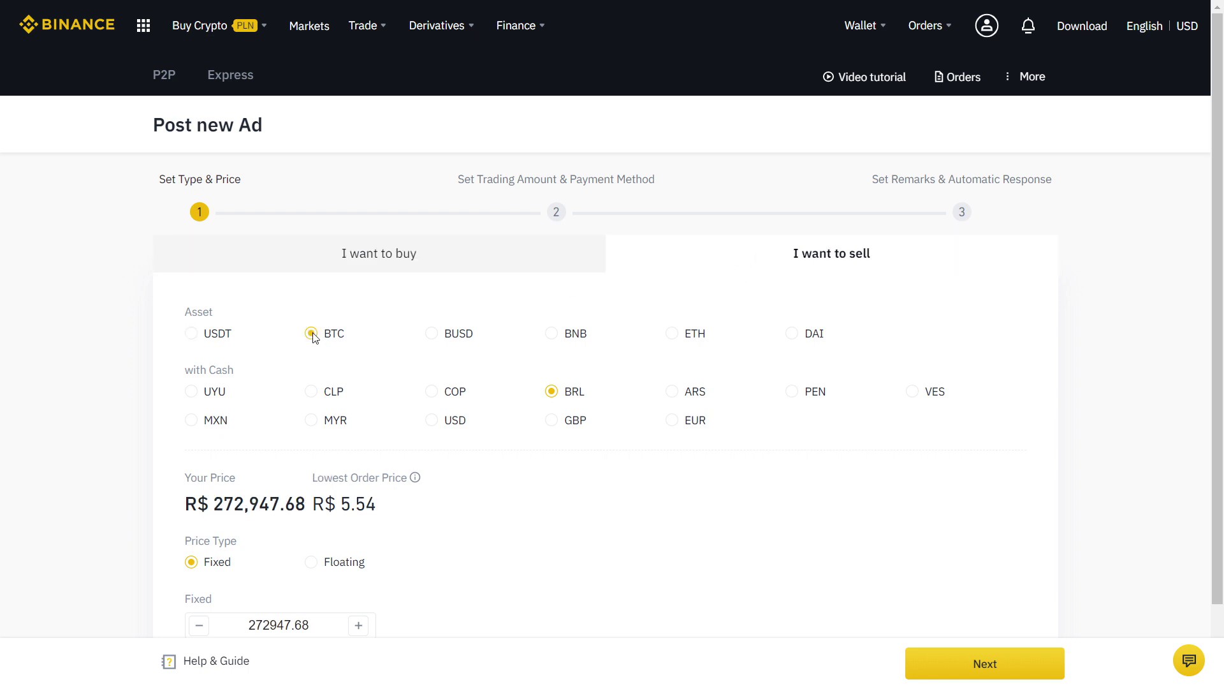
scroll(533, 355, "down", 1)
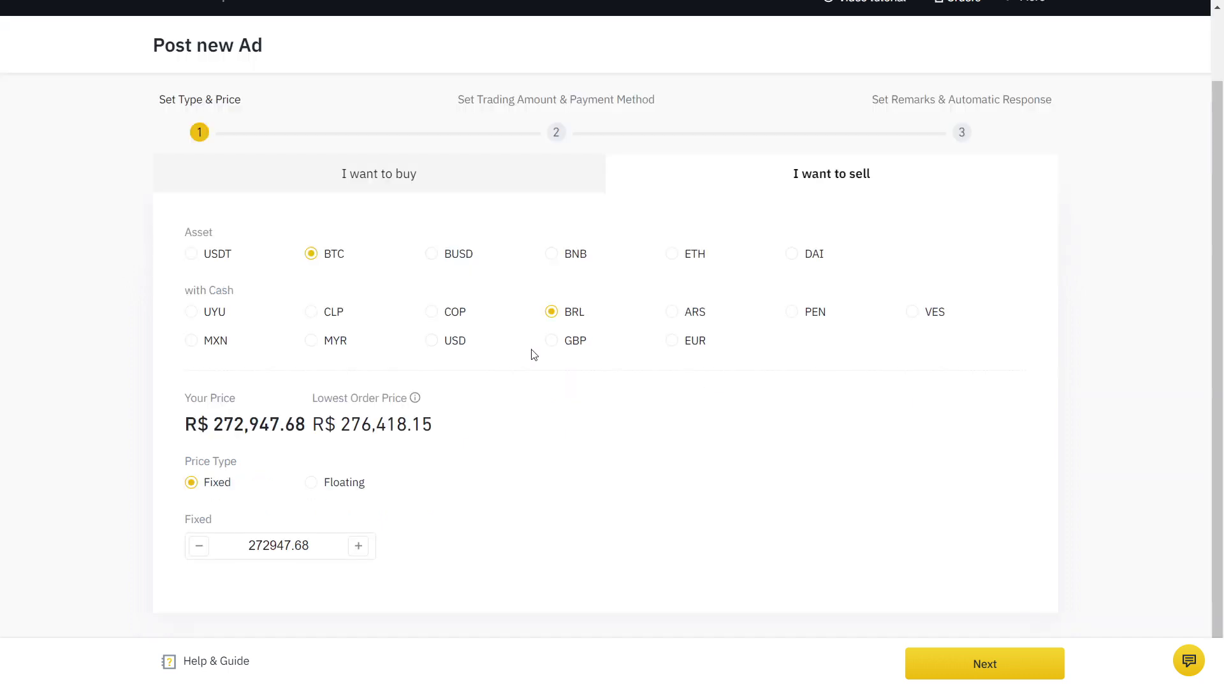
left_click(312, 486)
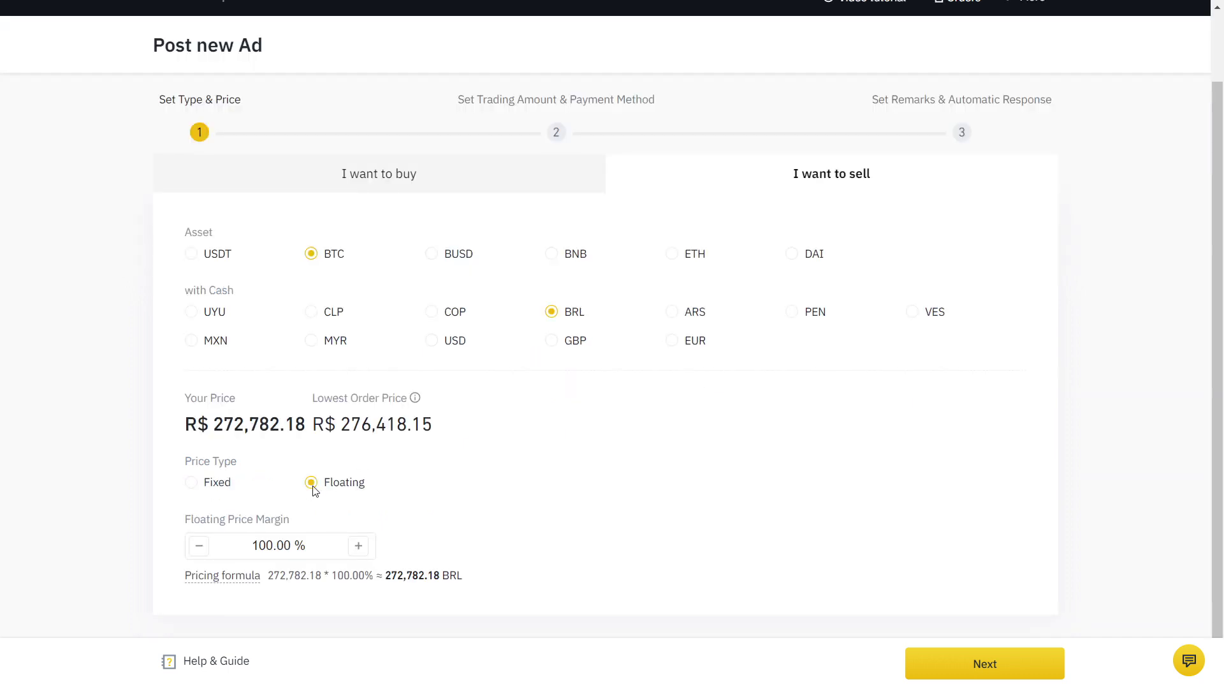
scroll(48, 488, "down", 1)
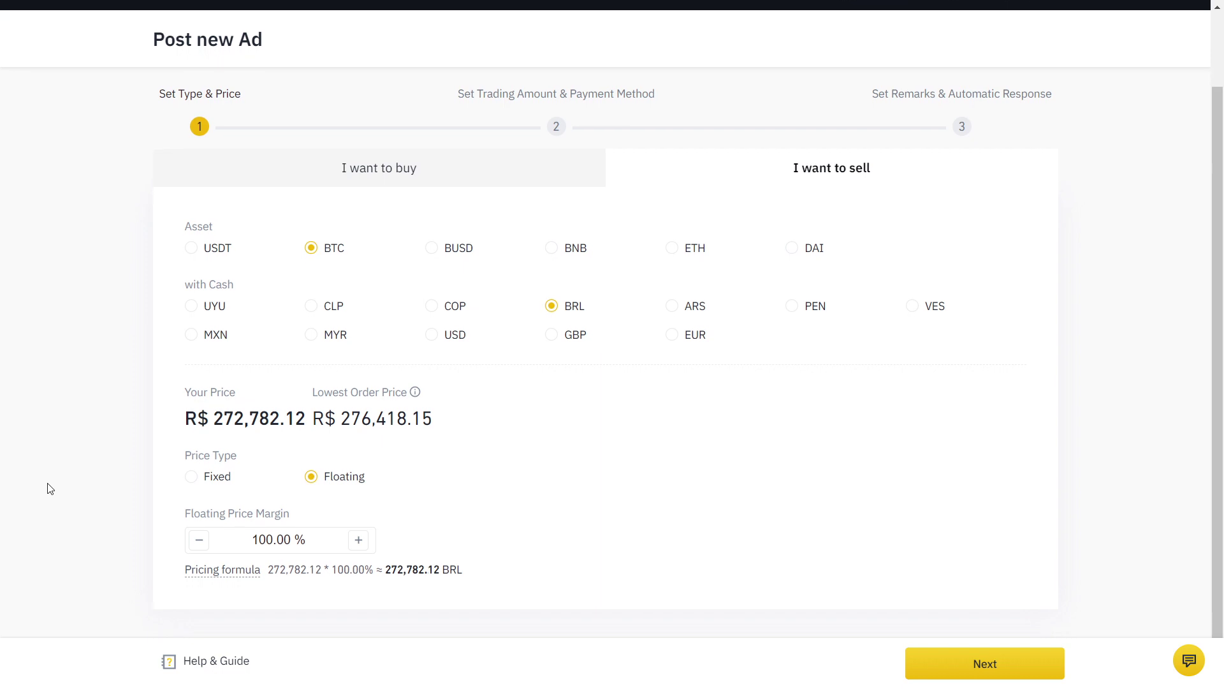
scroll(49, 489, "up", 1)
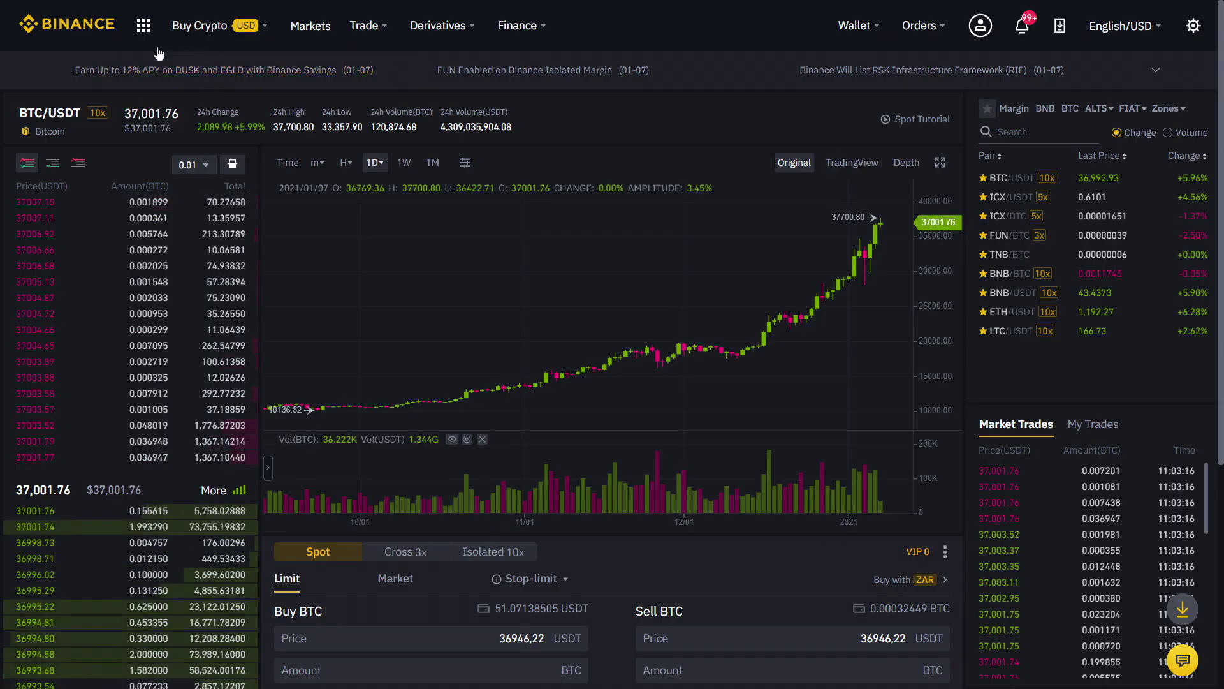
Step: Generate a referral link with a 10% you / 10% friends split, copy it, and select its text
mouse_move(143, 26)
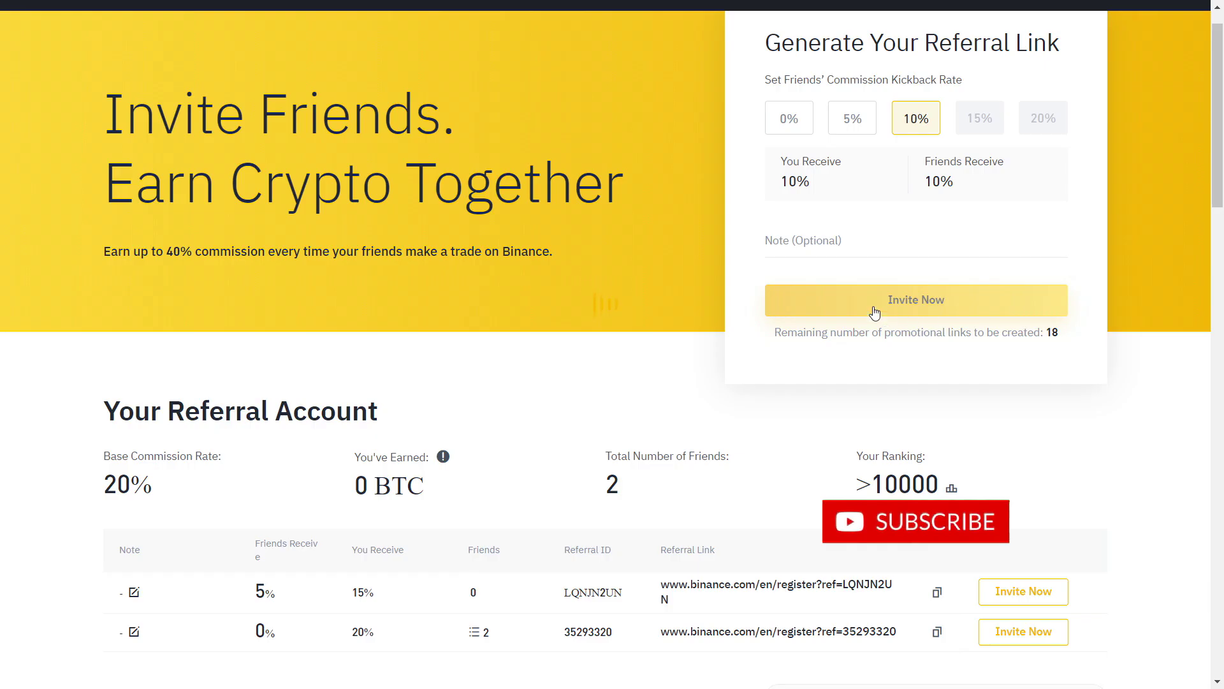
left_click(874, 310)
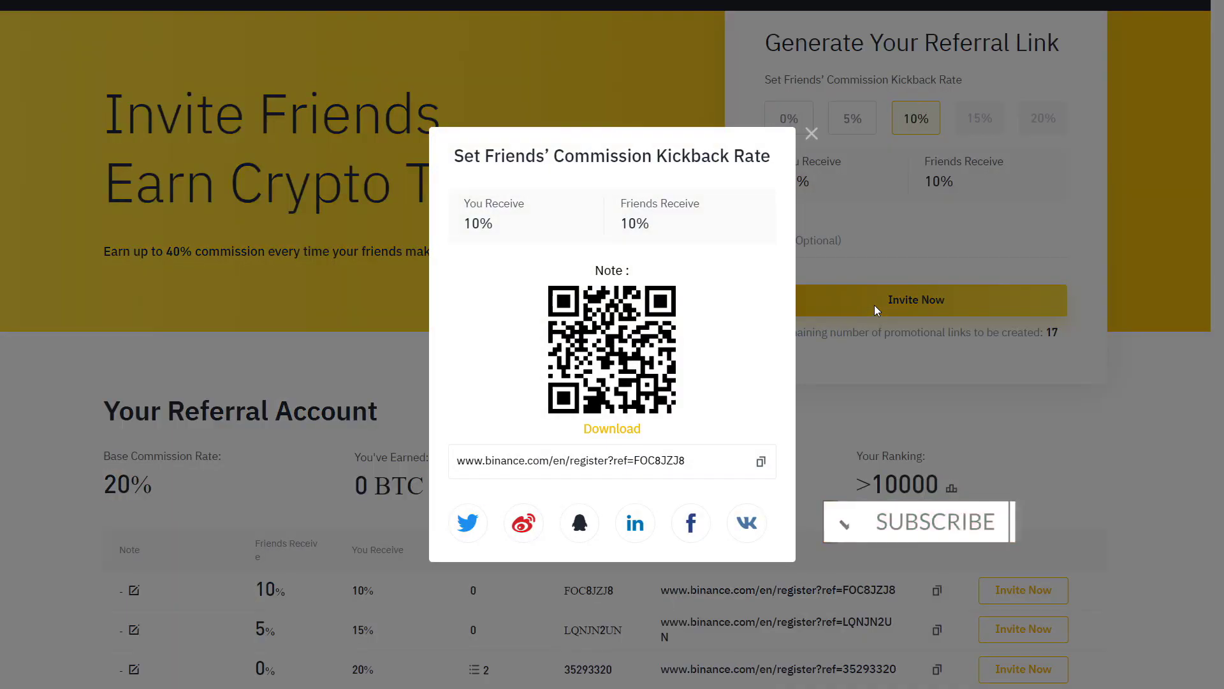
left_click(760, 461)
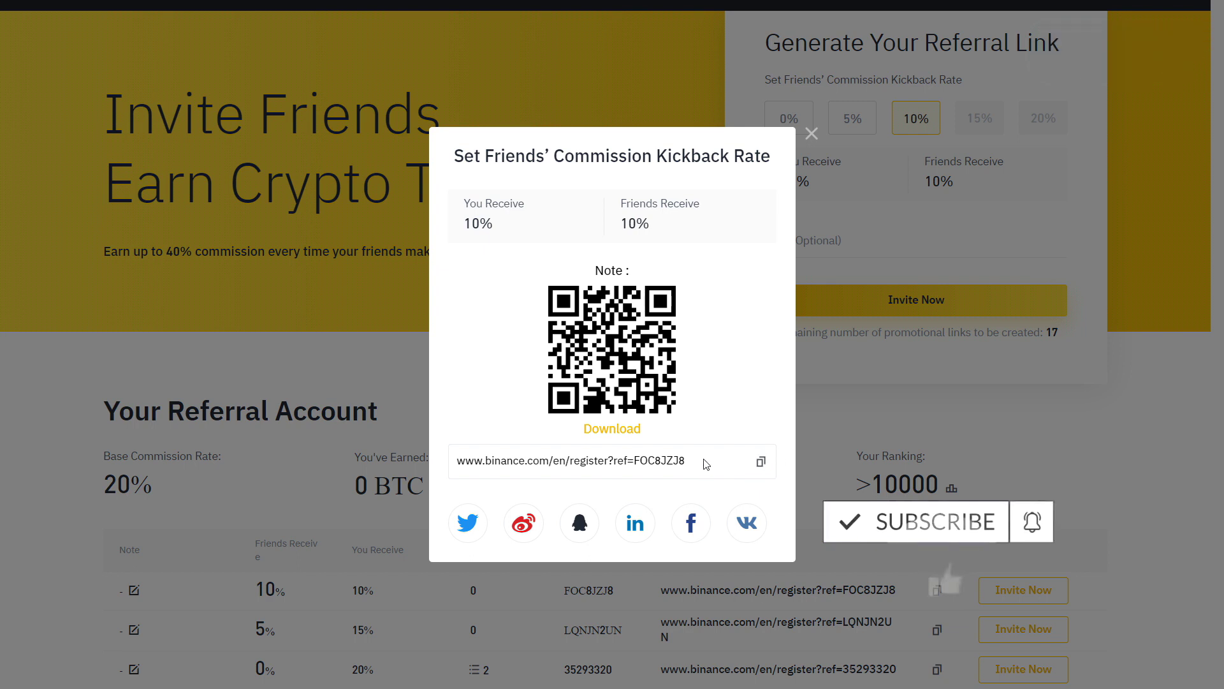
left_click_drag(685, 460, 457, 460)
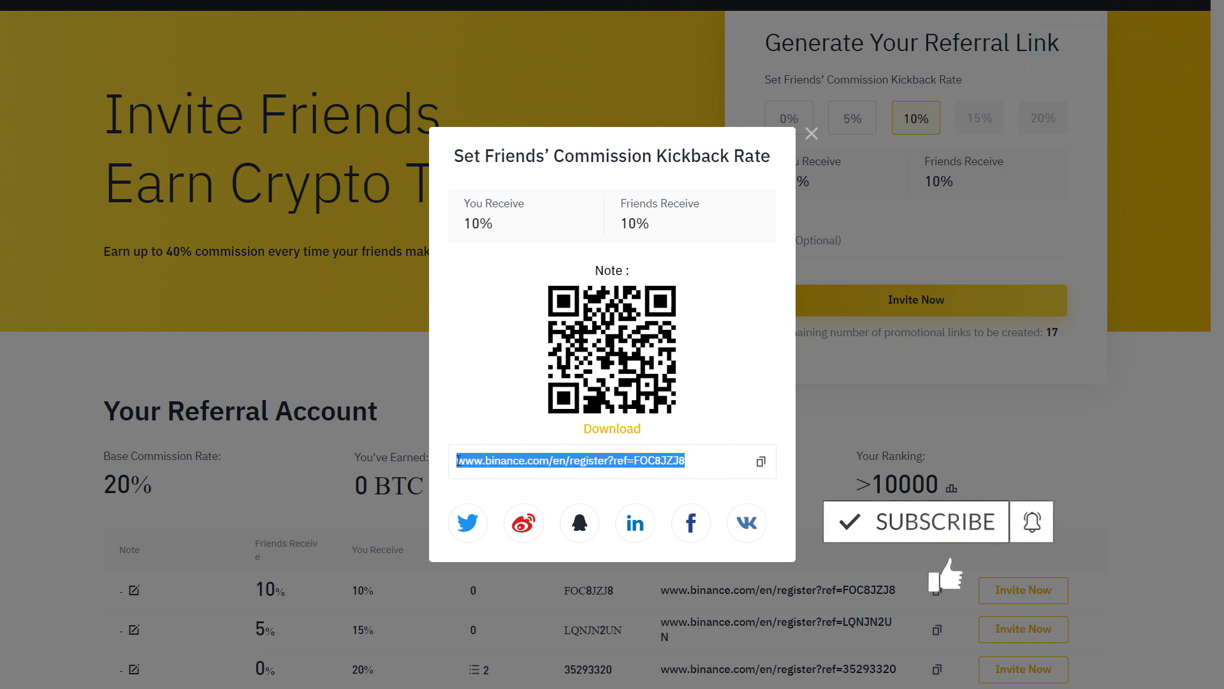